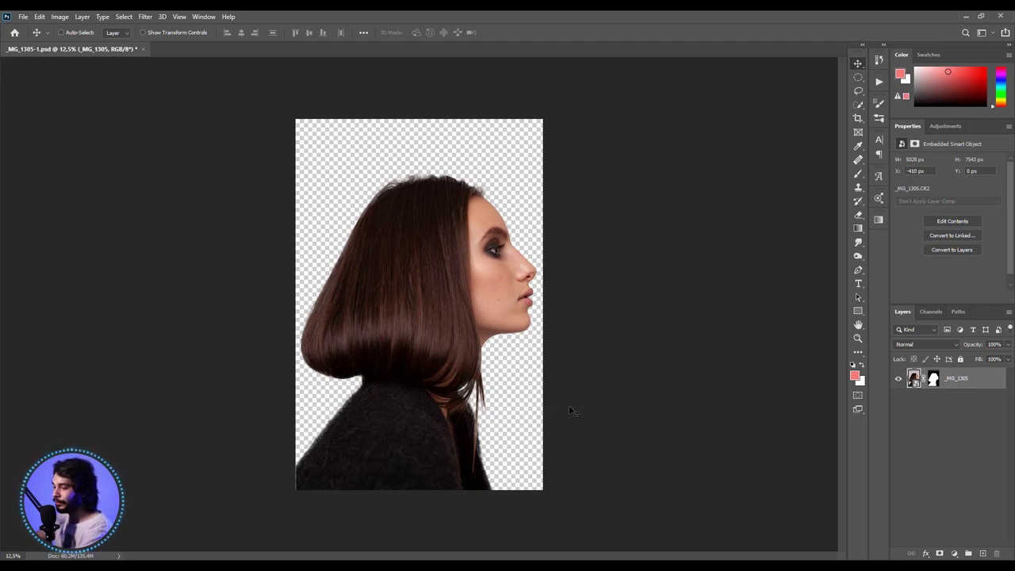
# - Add a white Solid Color fill layer and move it beneath the _MG_1305 portrait layer
pyautogui.moveTo(945, 401); pyautogui.dragTo(953, 538)
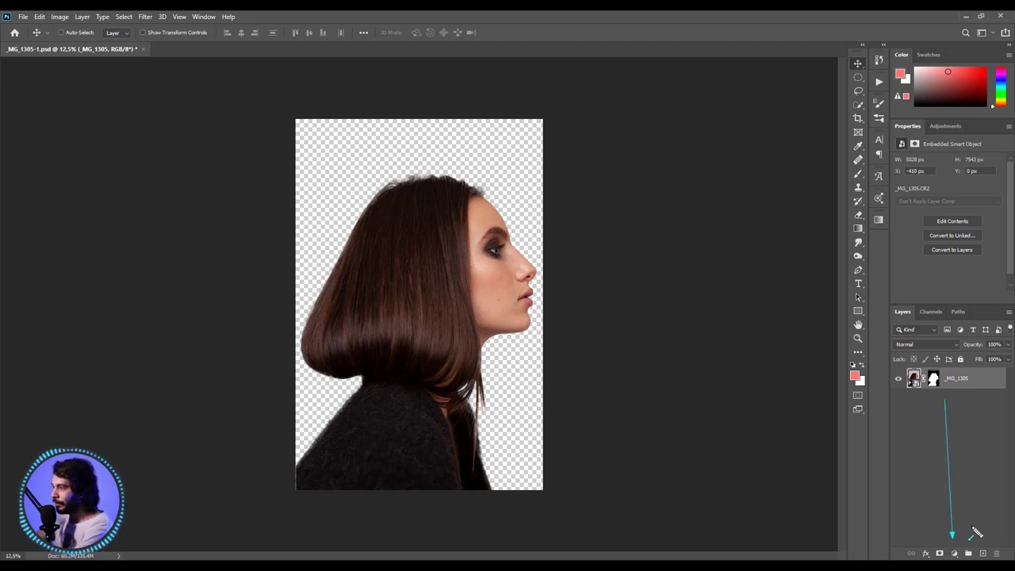
pyautogui.click(954, 554)
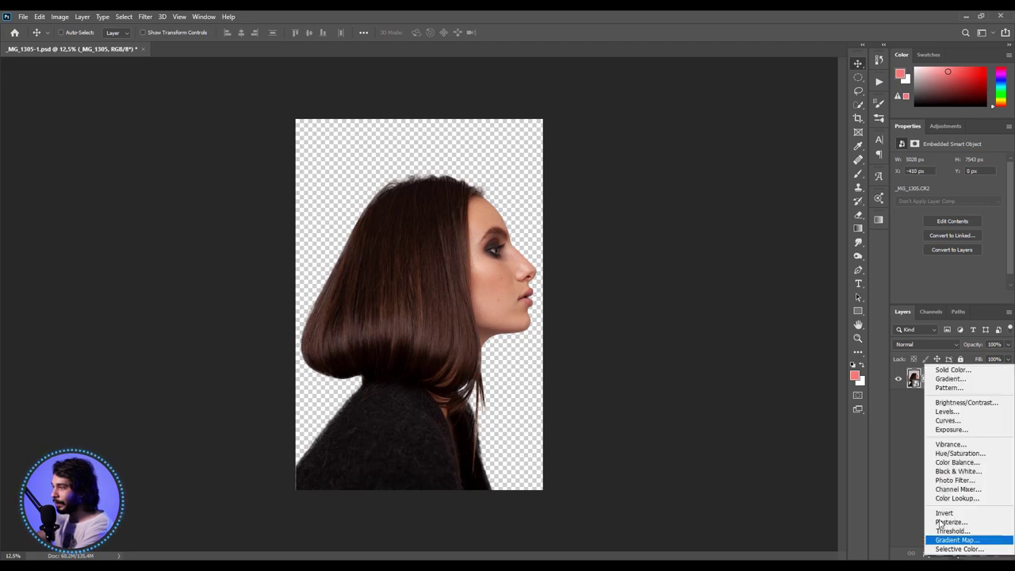
pyautogui.click(952, 370)
pyautogui.moveTo(751, 225)
pyautogui.mouseDown()
pyautogui.moveTo(718, 225)
pyautogui.moveTo(664, 185)
pyautogui.mouseUp()
pyautogui.click(927, 205)
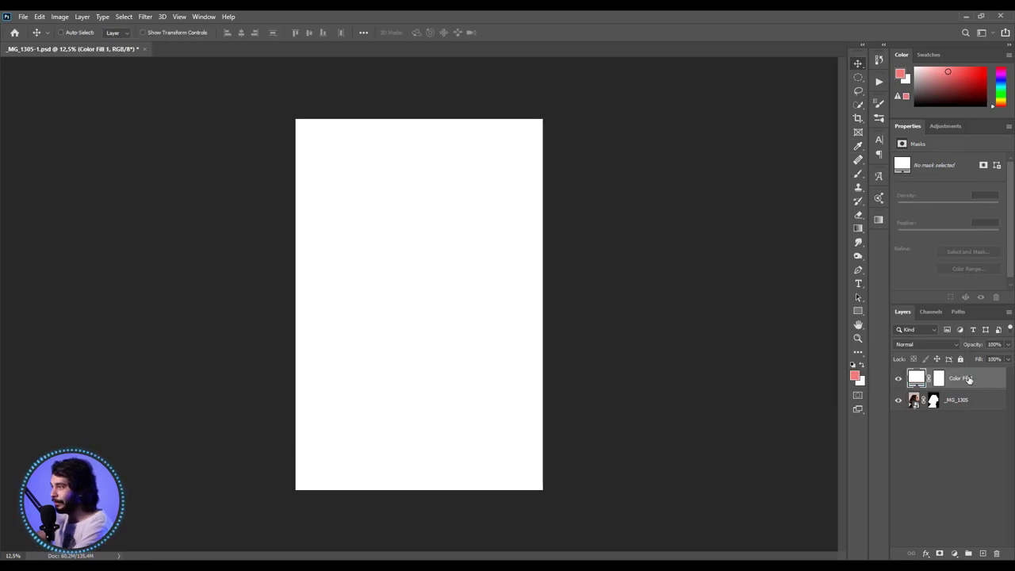
pyautogui.moveTo(968, 380); pyautogui.dragTo(984, 419)
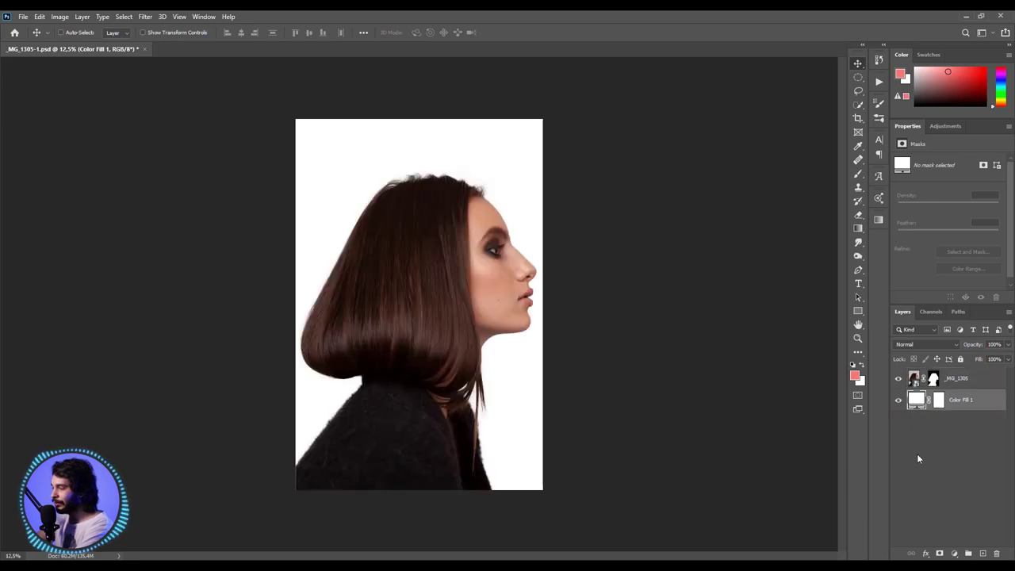
pyautogui.click(972, 381)
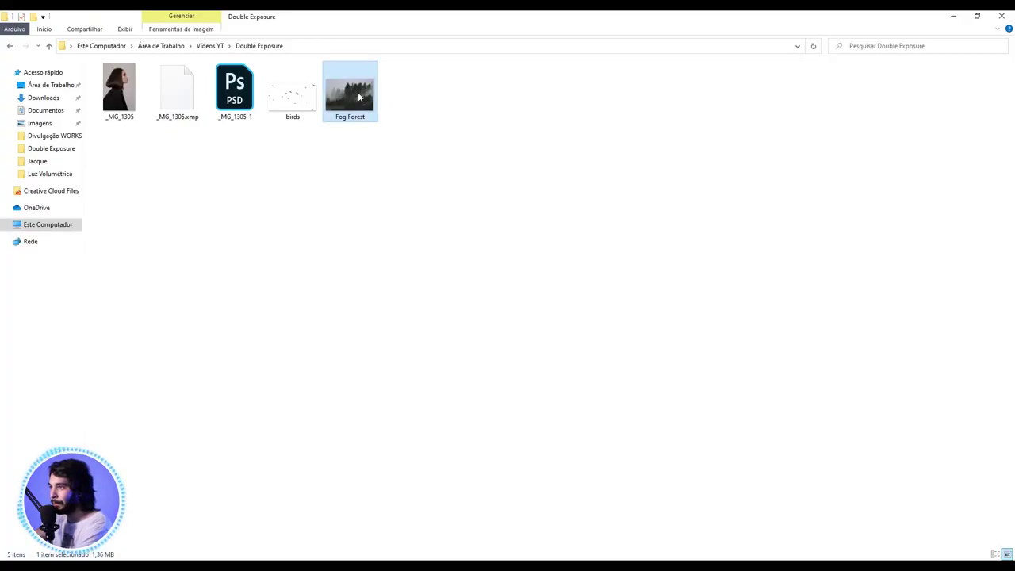
# - Drag the Fog Forest image from the Double Exposure folder onto the portrait canvas
pyautogui.moveTo(359, 96)
pyautogui.mouseDown()
pyautogui.moveTo(334, 450)
pyautogui.moveTo(399, 370)
pyautogui.mouseUp()
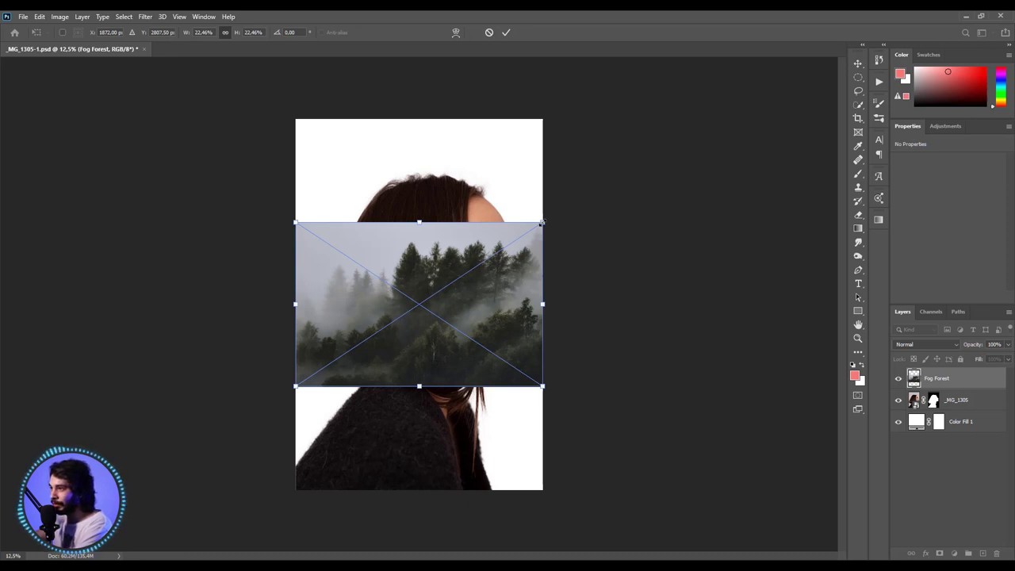
# - Scale and position the Fog Forest image over the canvas at 44% opacity, then restore 100%
pyautogui.moveTo(541, 222); pyautogui.dragTo(544, 221)
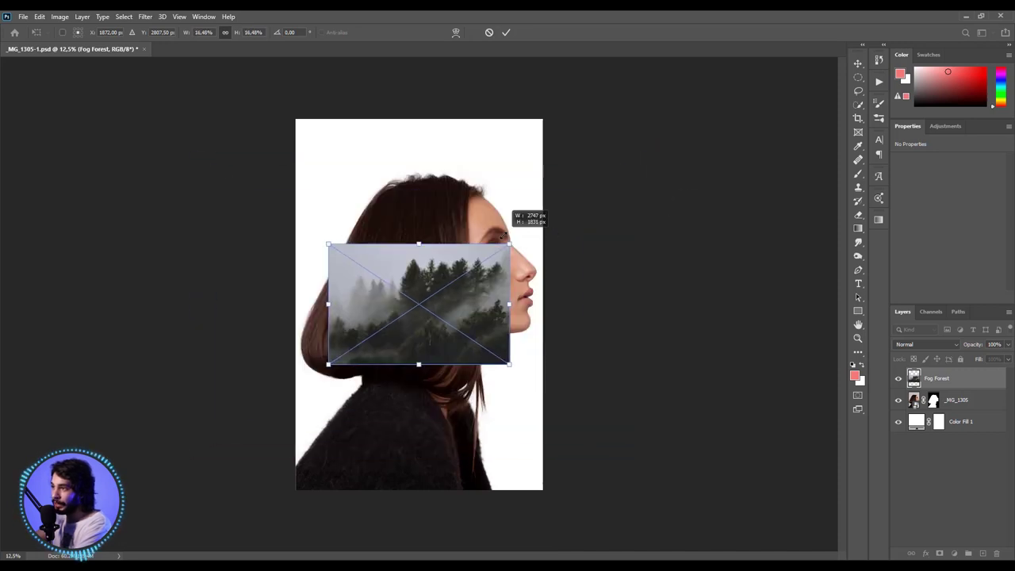
pyautogui.moveTo(544, 222)
pyautogui.mouseDown()
pyautogui.moveTo(550, 242)
pyautogui.moveTo(748, 204)
pyautogui.mouseUp()
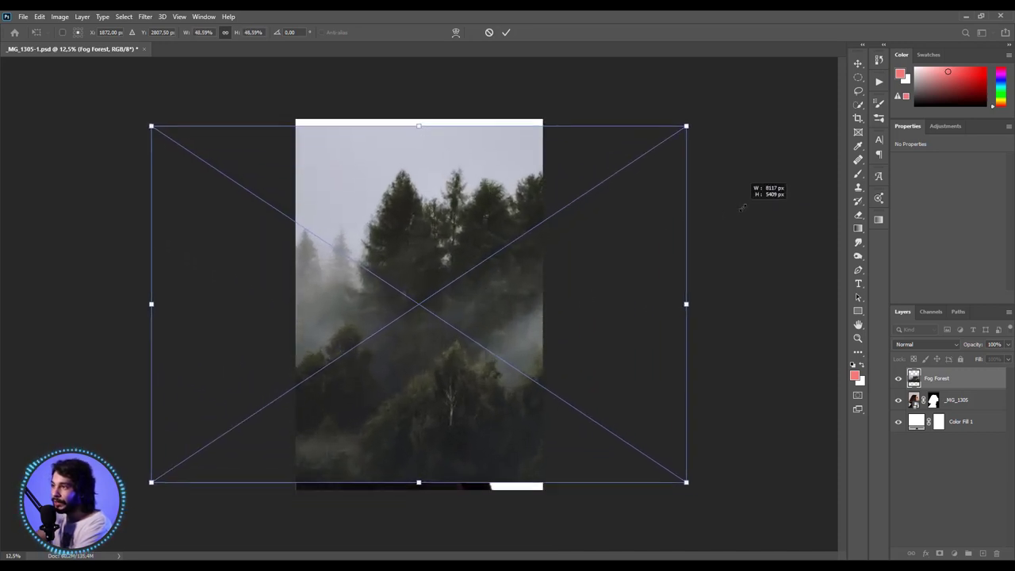
pyautogui.moveTo(465, 276); pyautogui.dragTo(514, 293)
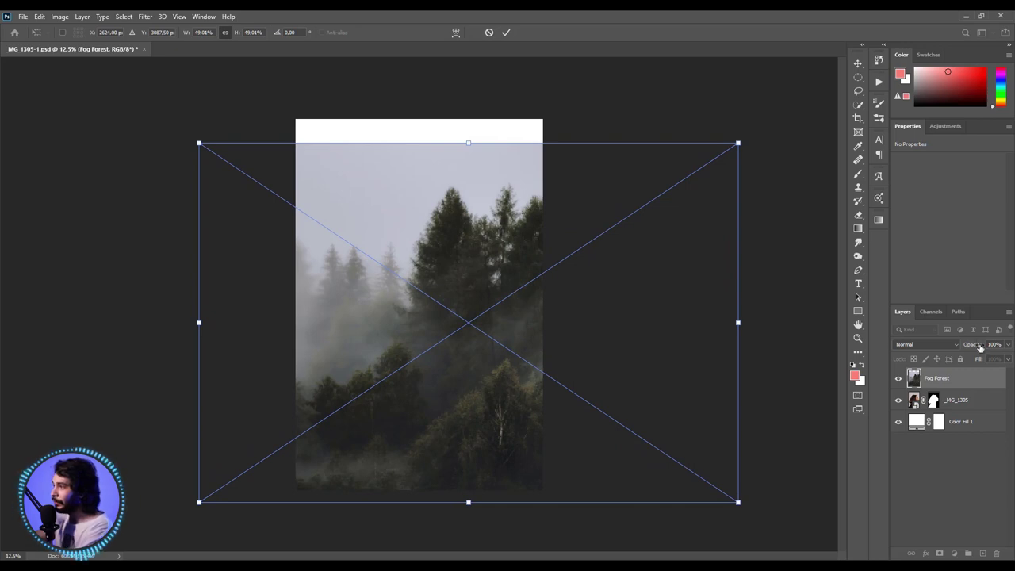
pyautogui.moveTo(981, 349); pyautogui.dragTo(948, 349)
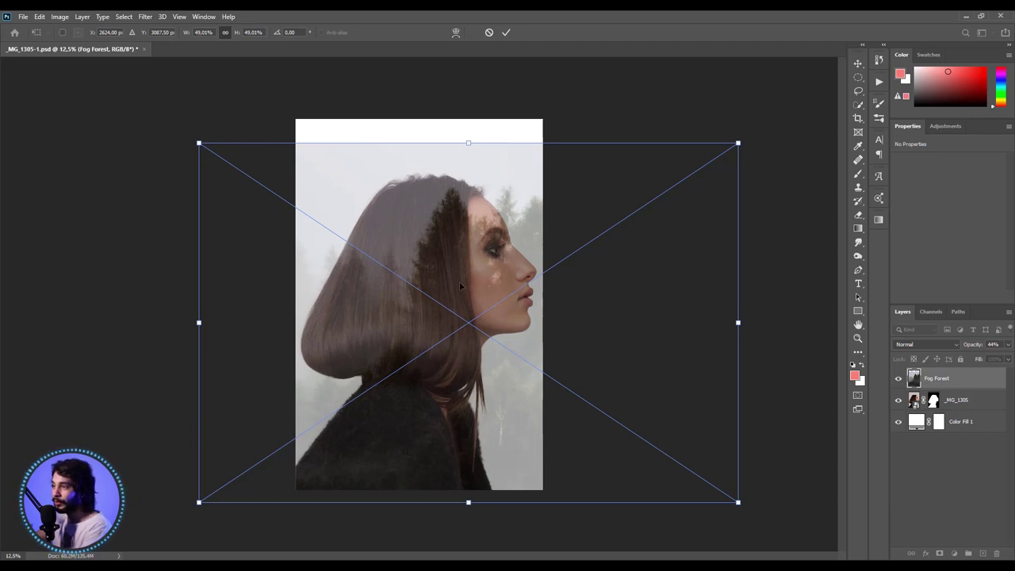
pyautogui.moveTo(458, 286); pyautogui.dragTo(504, 286)
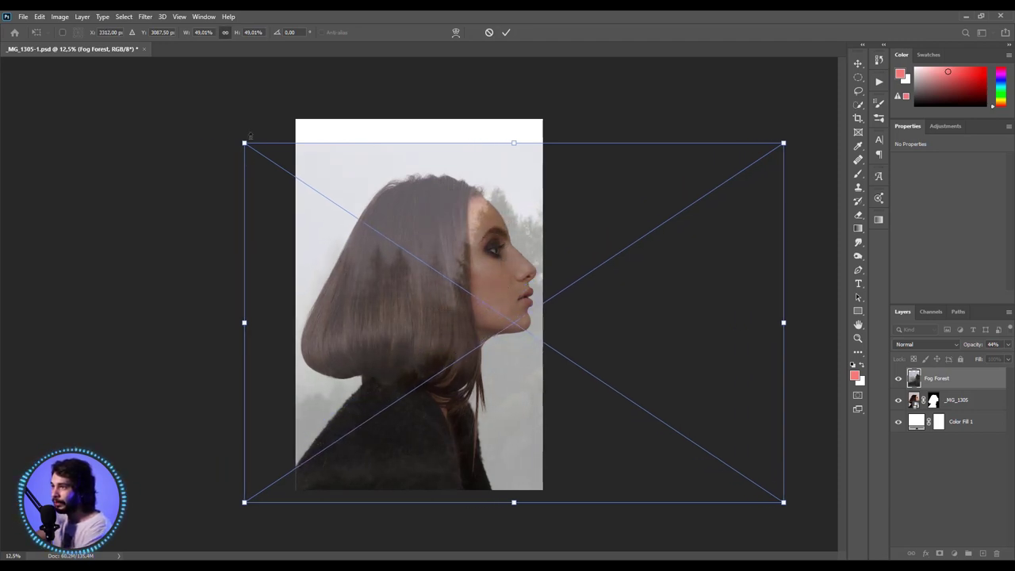
pyautogui.moveTo(245, 143); pyautogui.dragTo(263, 153)
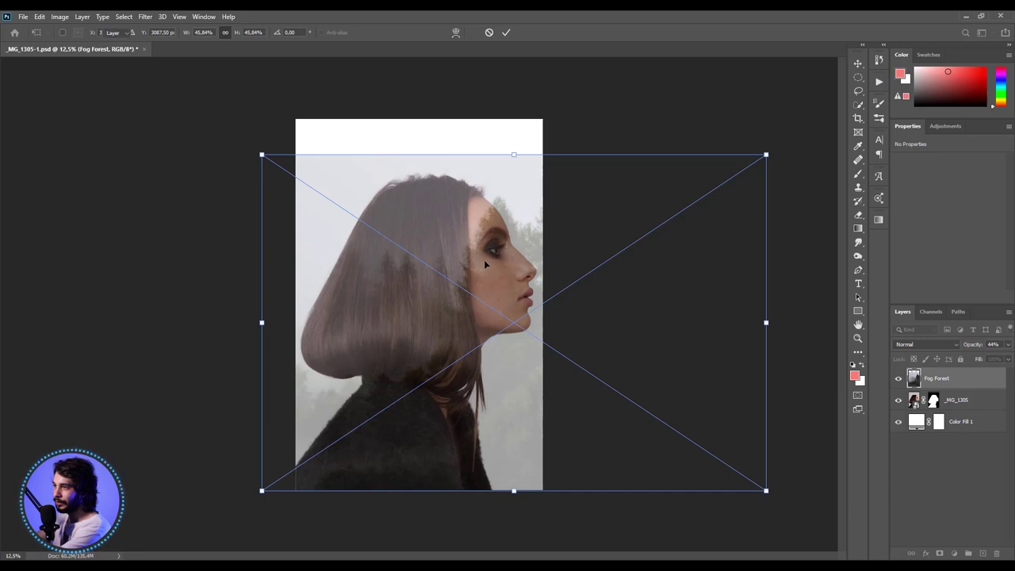
pyautogui.press('Return')
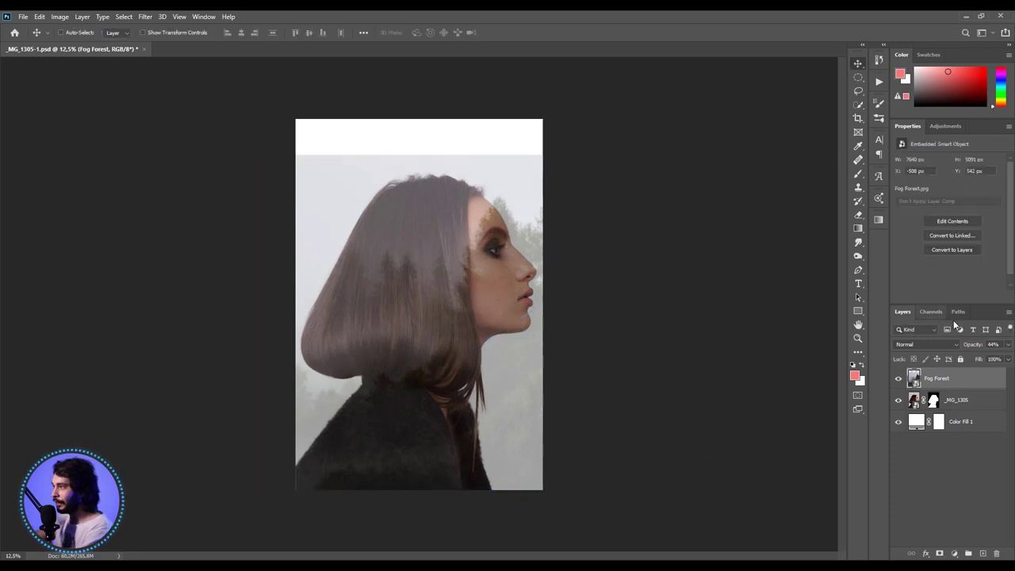
pyautogui.press('0')
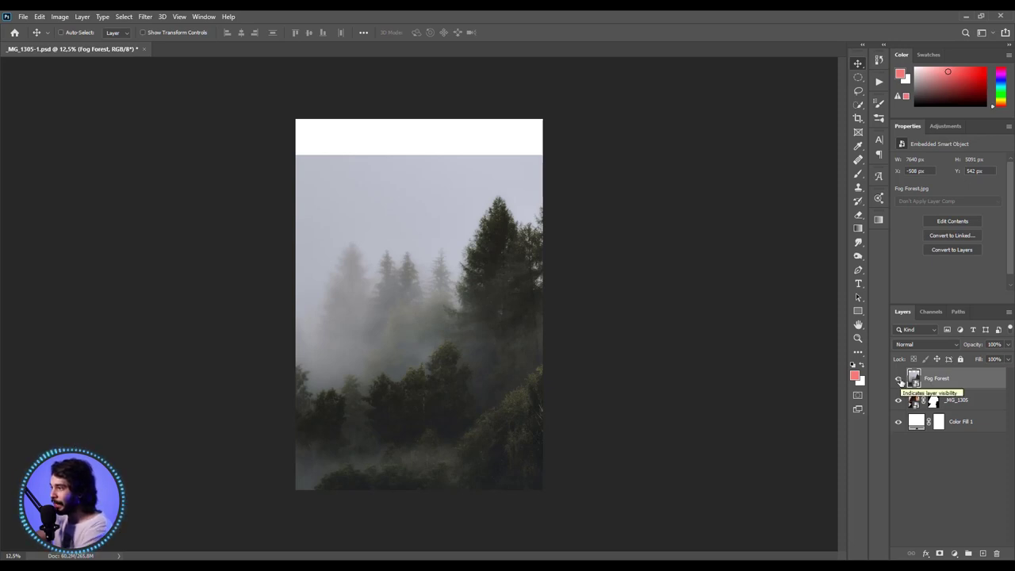
# - Hide the Fog Forest layer and select the _MG_1305 portrait layer
pyautogui.click(899, 380)
pyautogui.click(977, 402)
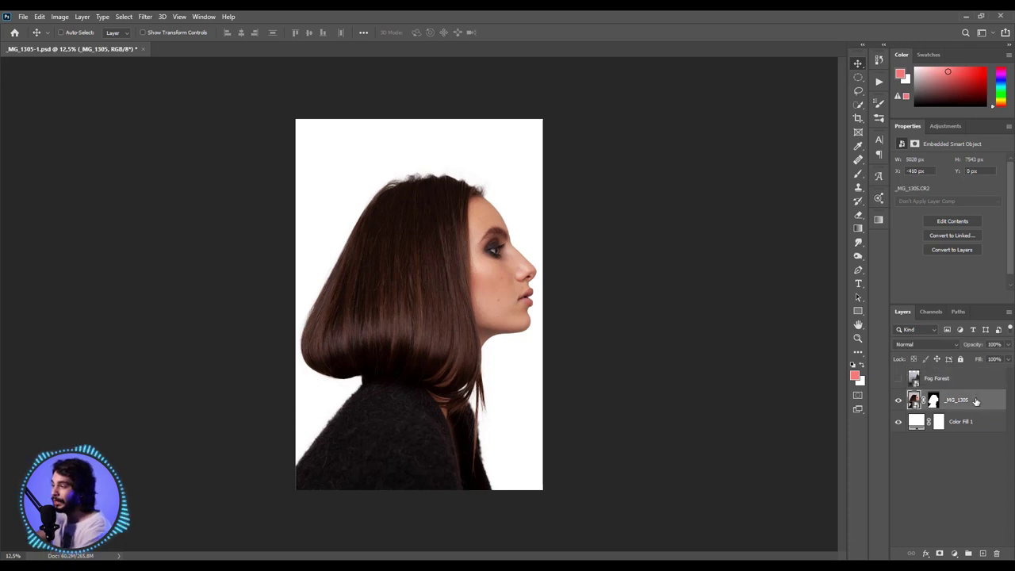
pyautogui.moveTo(683, 392); pyautogui.dragTo(895, 402)
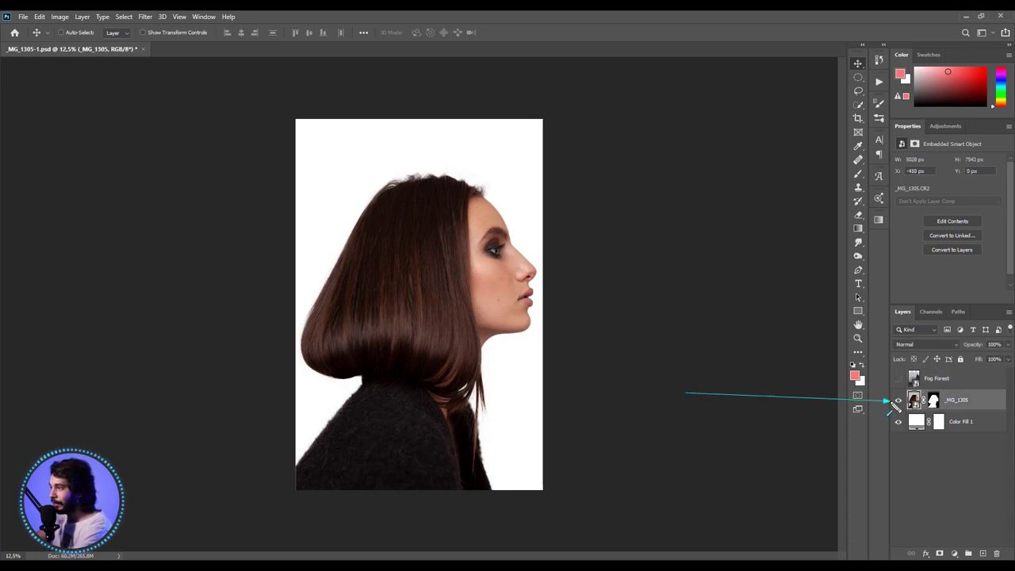
pyautogui.moveTo(782, 482); pyautogui.dragTo(900, 414)
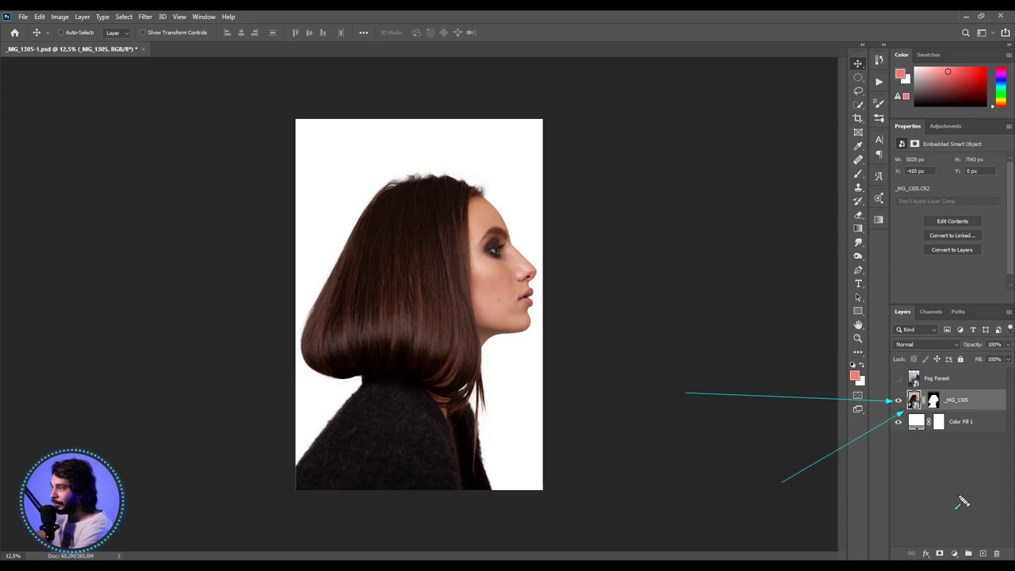
pyautogui.moveTo(956, 516); pyautogui.dragTo(915, 414)
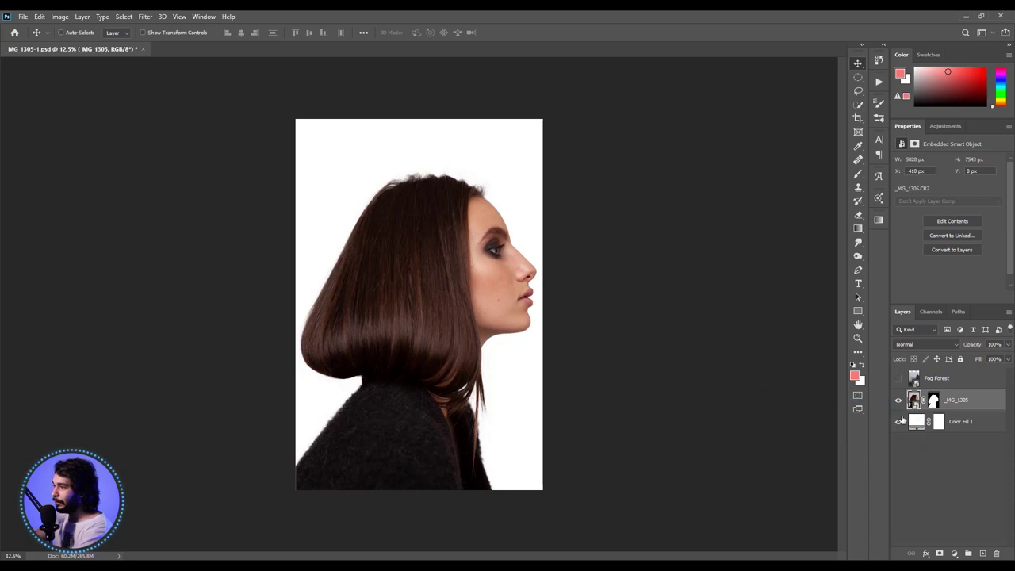
# - Rasterize the portrait layer and desaturate it with Hue/Saturation at Saturation -100
pyautogui.rightClick(969, 406)
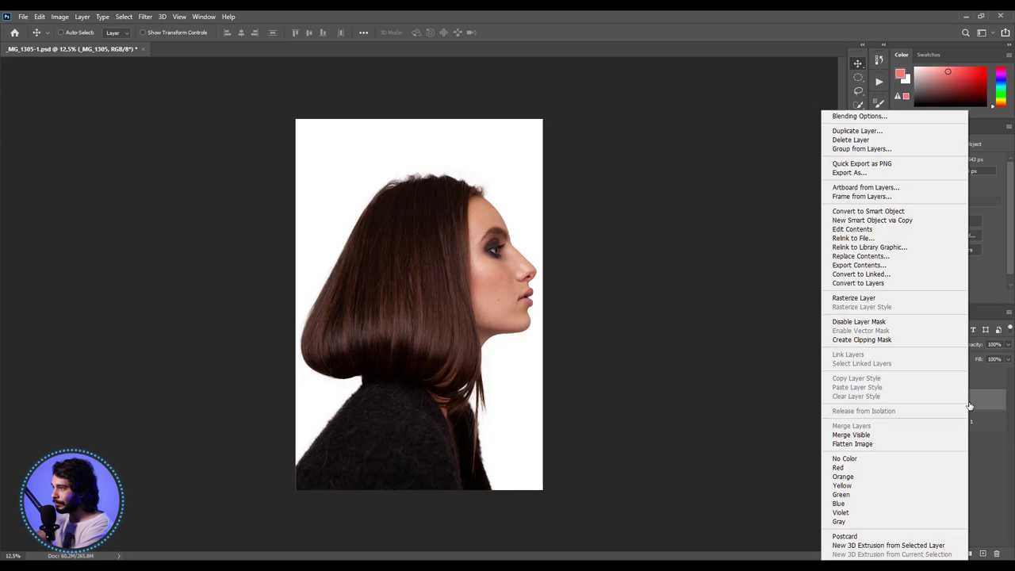
pyautogui.click(854, 298)
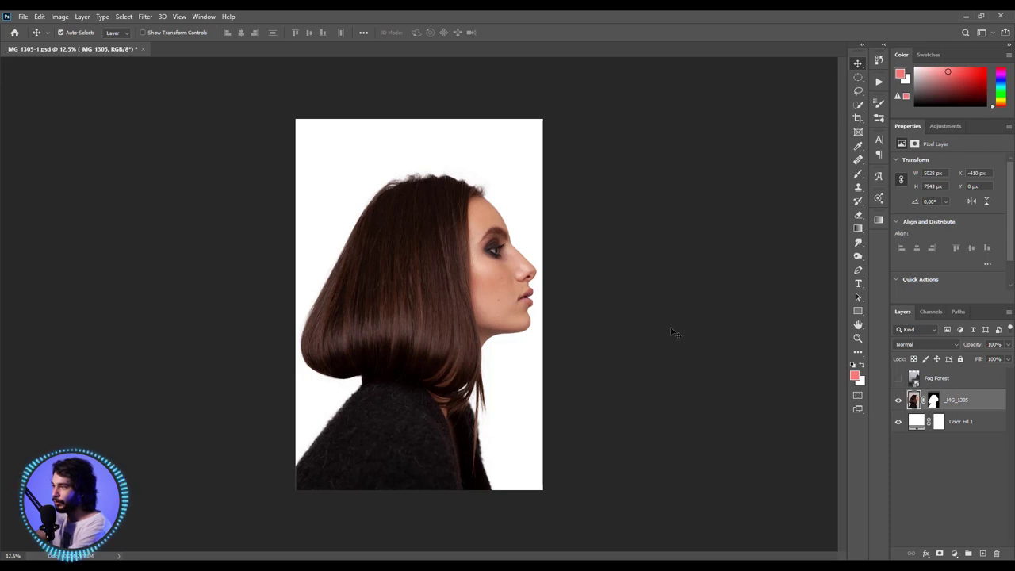
pyautogui.hotkey('ctrl', 'u')
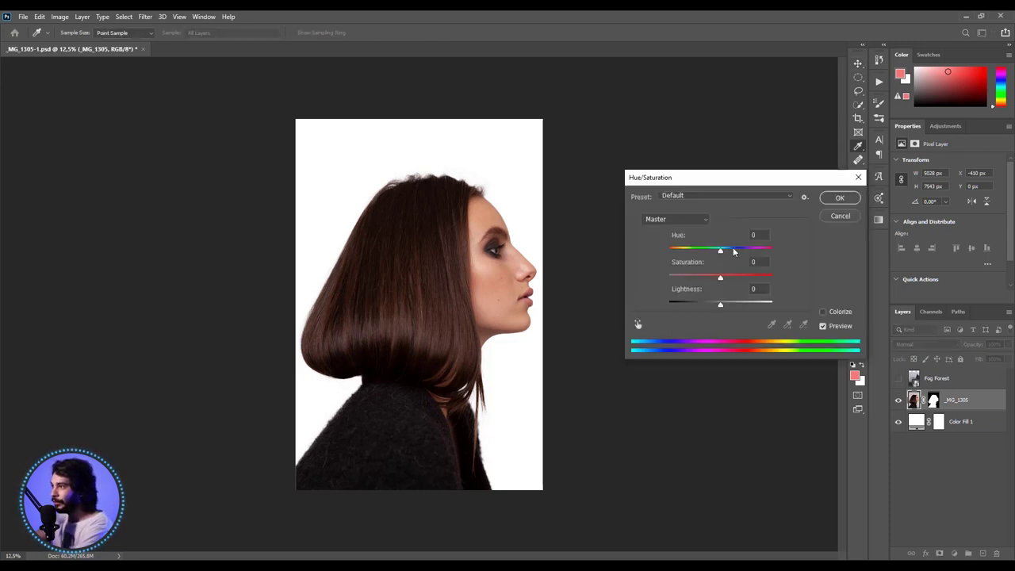
pyautogui.moveTo(722, 279); pyautogui.dragTo(646, 278)
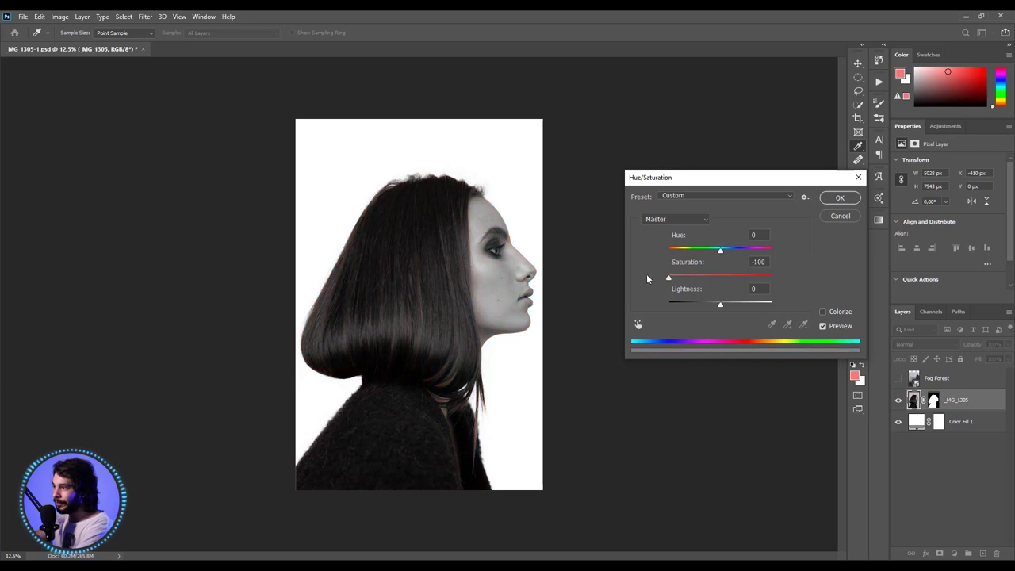
pyautogui.click(837, 198)
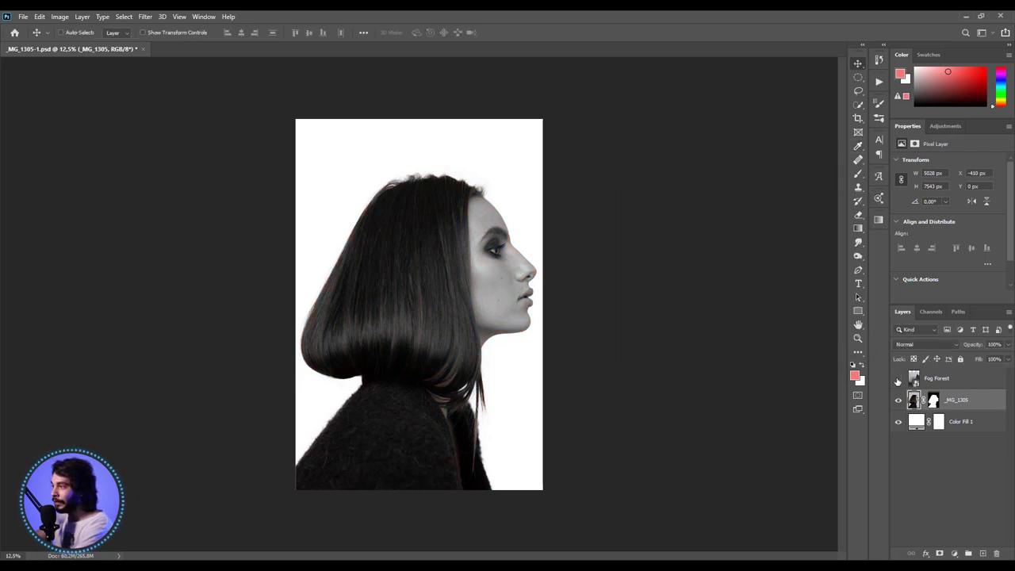
# - Show Fog Forest again and mask it to the woman's silhouette loaded from the portrait layer
pyautogui.click(899, 380)
pyautogui.click(954, 378)
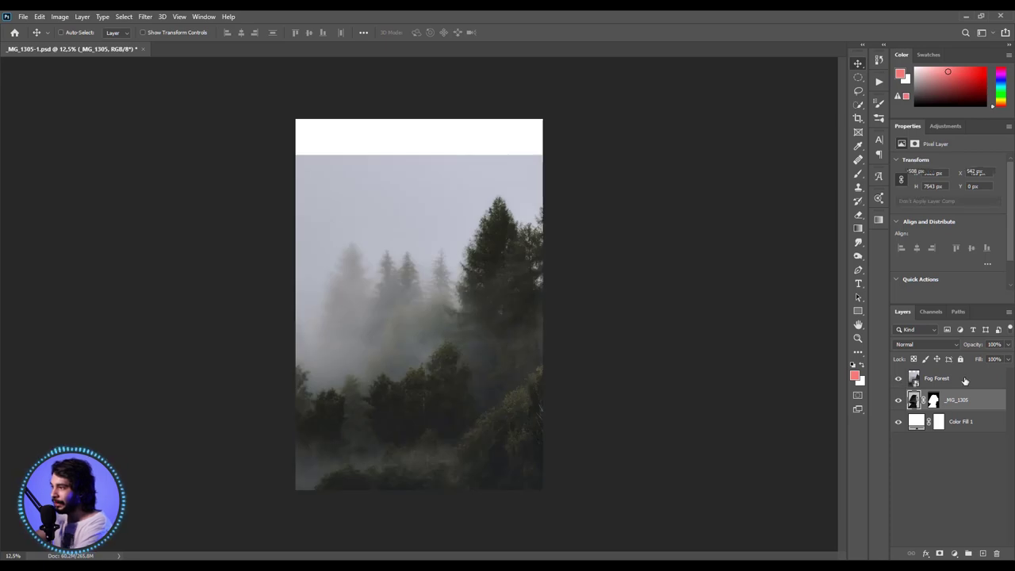
pyautogui.scroll(1, 446, 357)
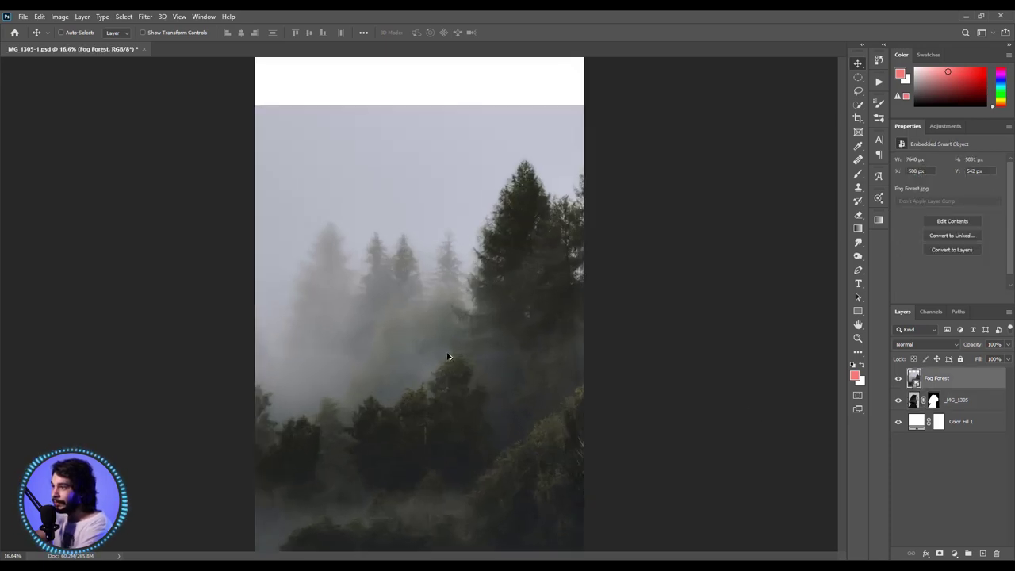
pyautogui.scroll(-1, 452, 345)
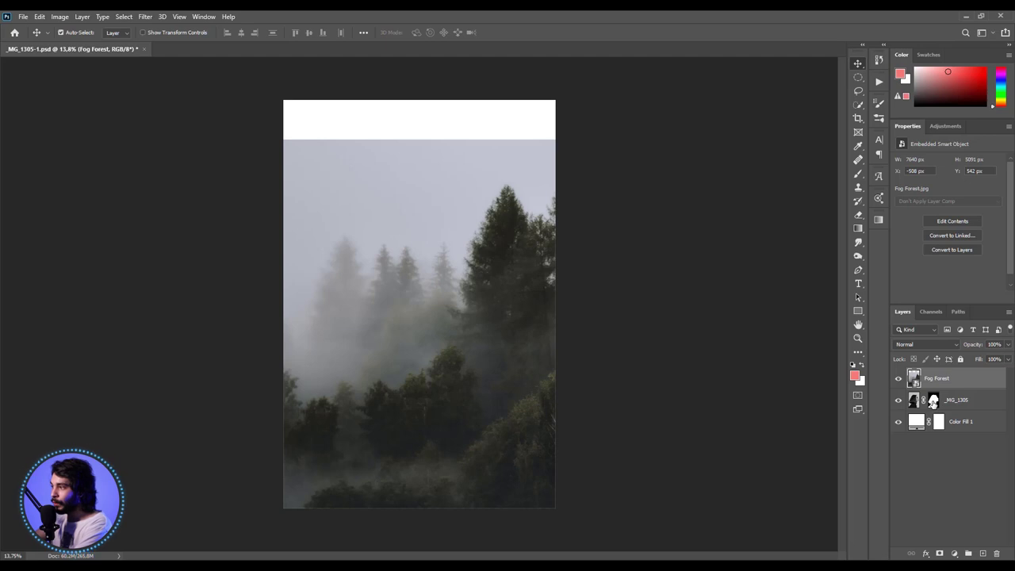
pyautogui.keyDown('ctrl'); pyautogui.click(934, 402); pyautogui.keyUp('ctrl')
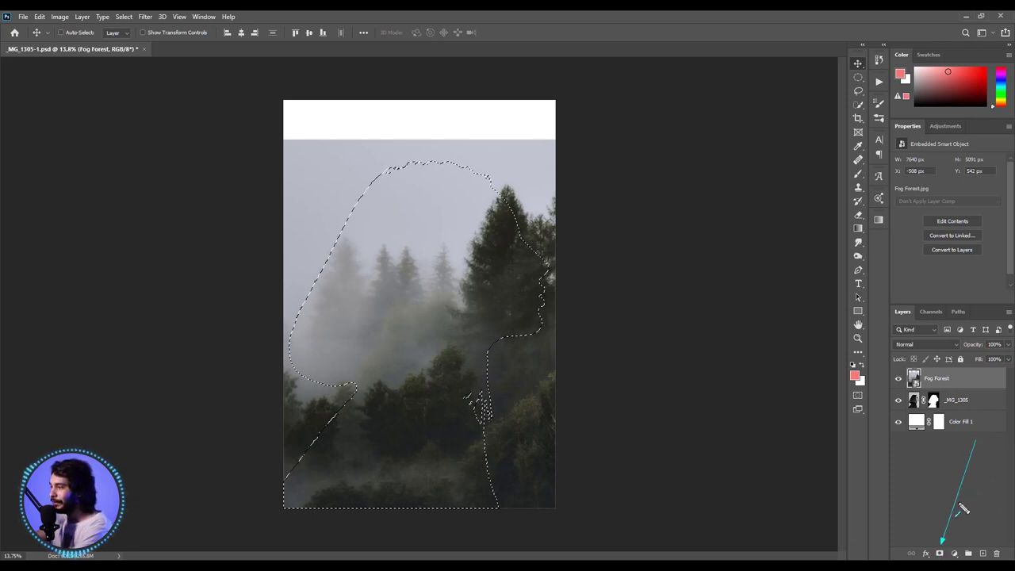
pyautogui.click(940, 554)
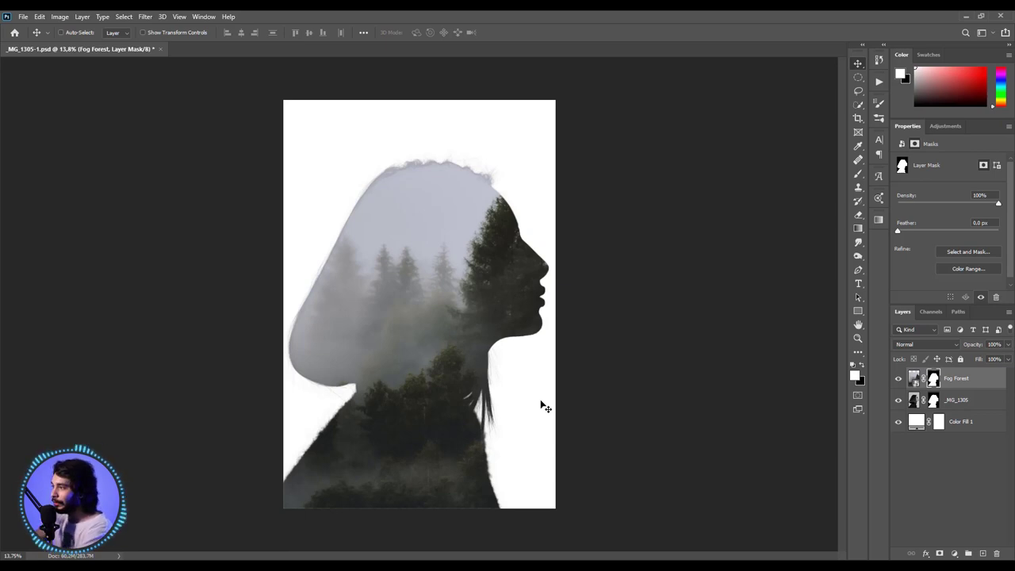
pyautogui.click(965, 402)
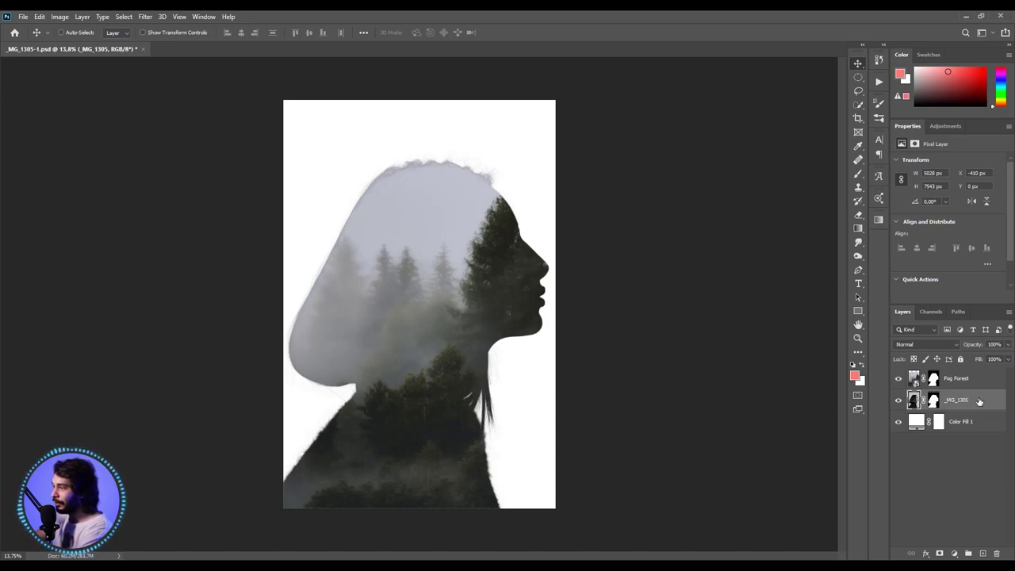
# - Duplicate _MG_1305, move the copy above Fog Forest, and set its blend mode to Lighten
pyautogui.hotkey('ctrl', 'j')
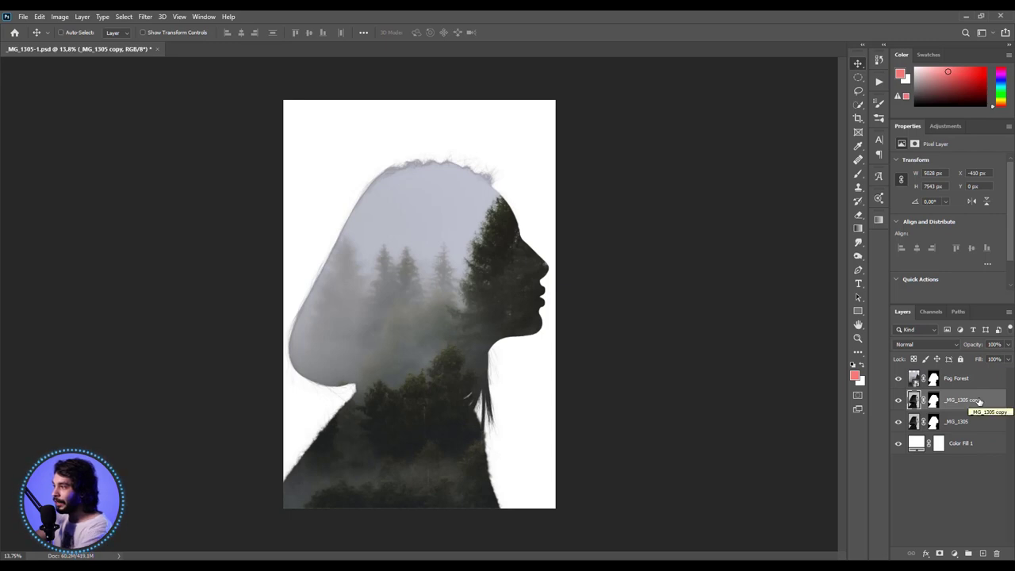
pyautogui.moveTo(976, 403); pyautogui.dragTo(966, 377)
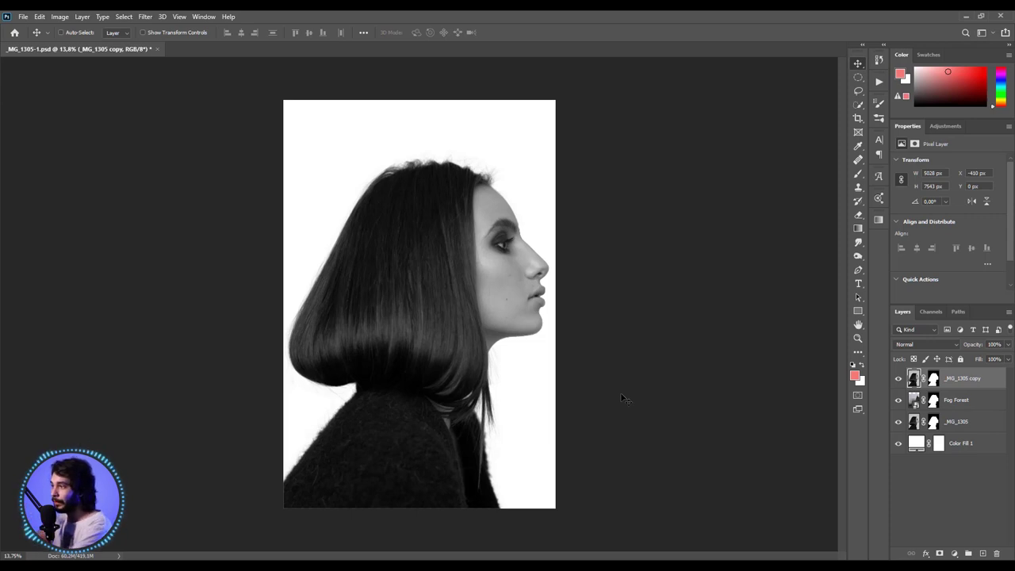
pyautogui.click(904, 344)
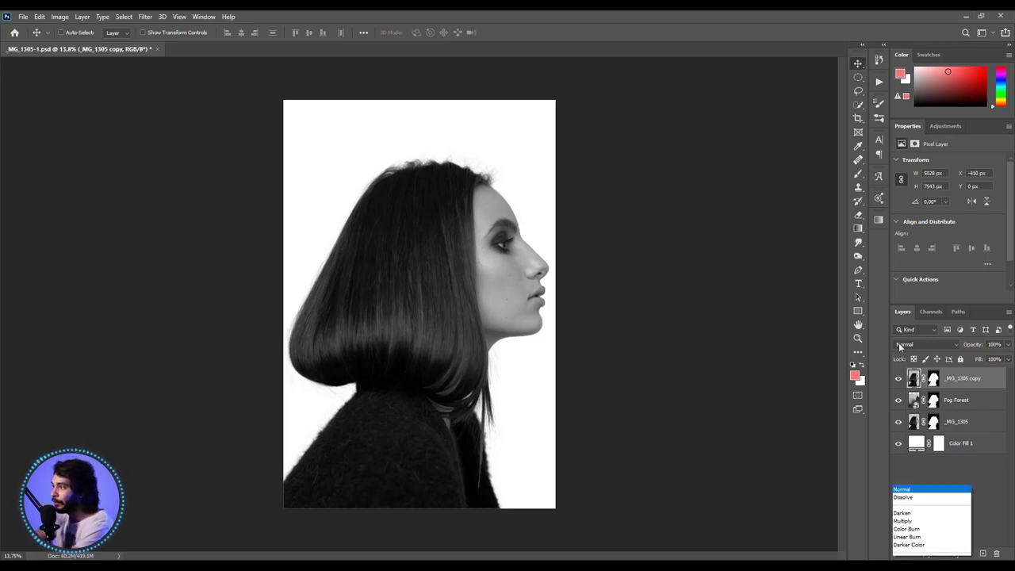
pyautogui.click(901, 377)
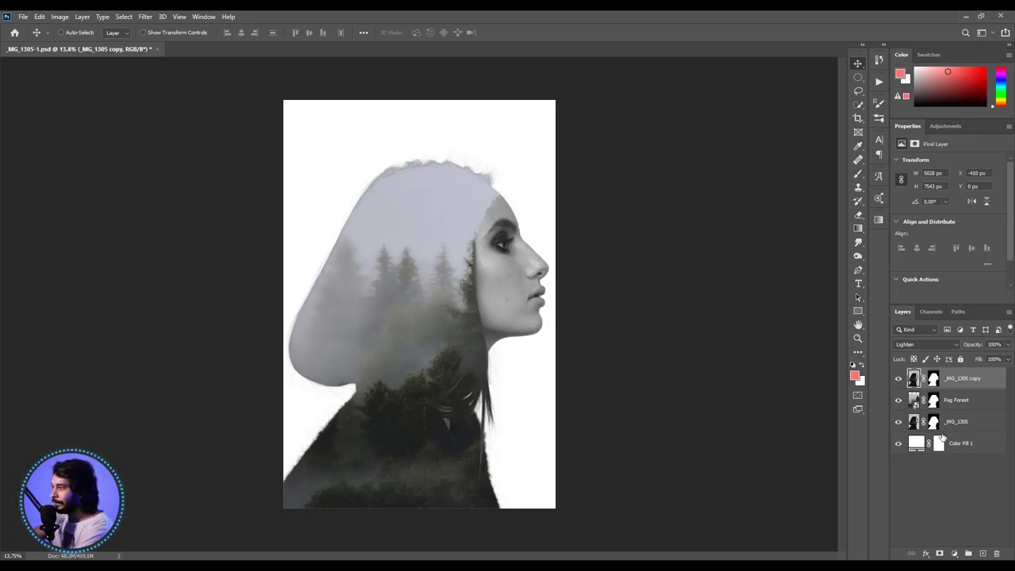
pyautogui.moveTo(697, 419); pyautogui.dragTo(896, 442)
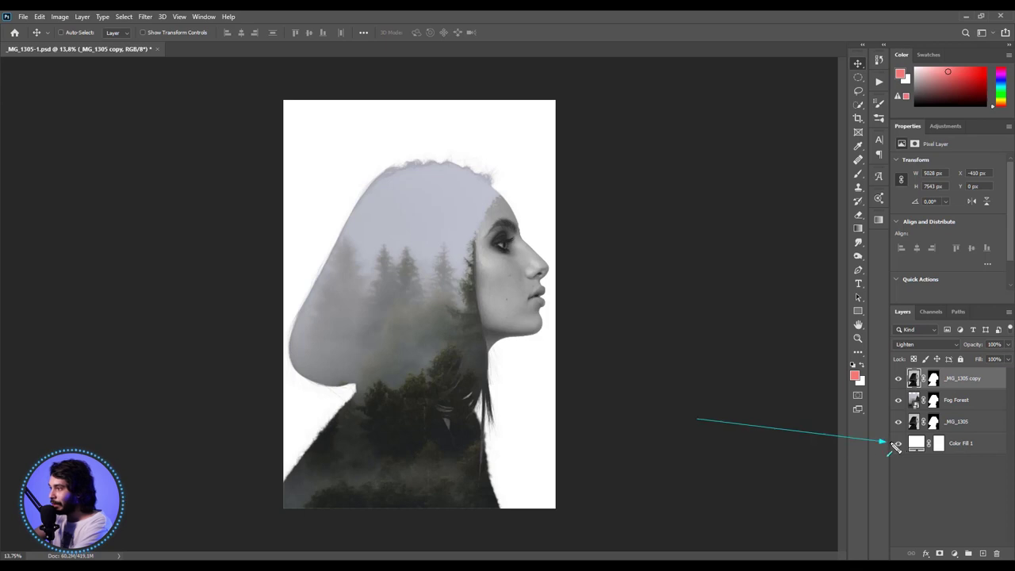
pyautogui.moveTo(791, 506); pyautogui.dragTo(903, 461)
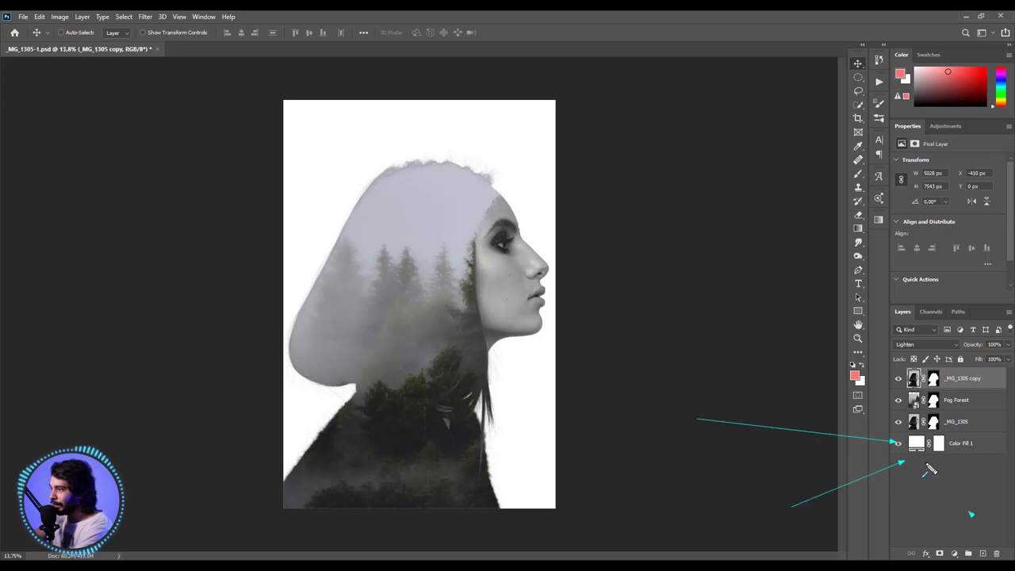
pyautogui.moveTo(970, 512); pyautogui.dragTo(922, 466)
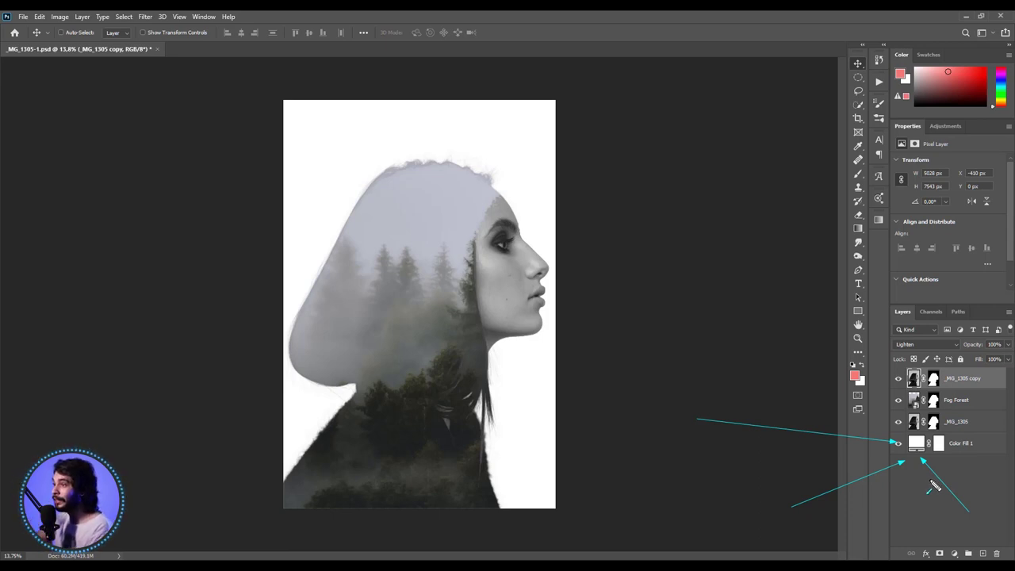
# - Change the Color Fill 1 background from white to a pale grey-blue sampled from the fog
pyautogui.hotkey('shift', 'alt', 'n')
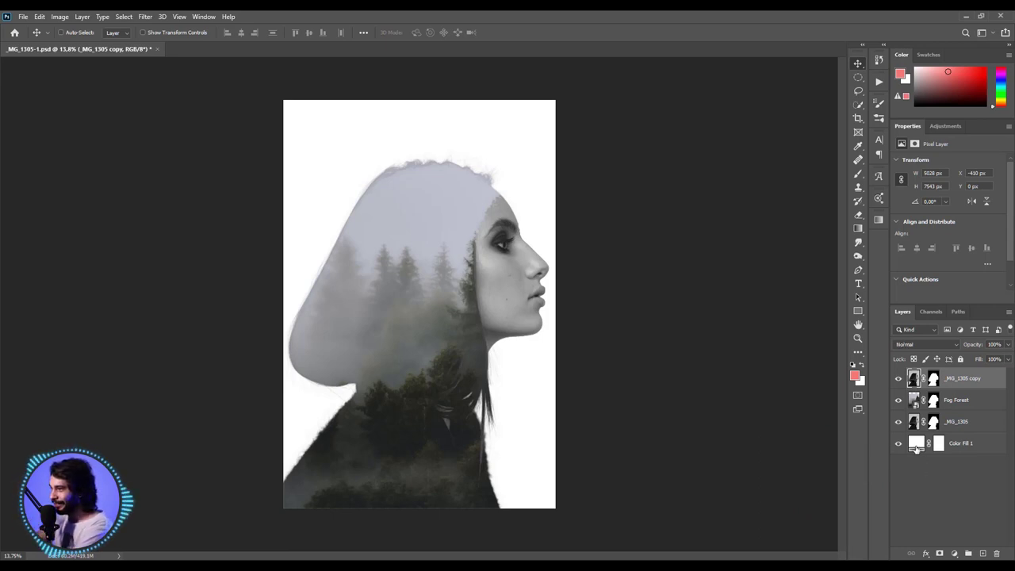
pyautogui.doubleClick(916, 448)
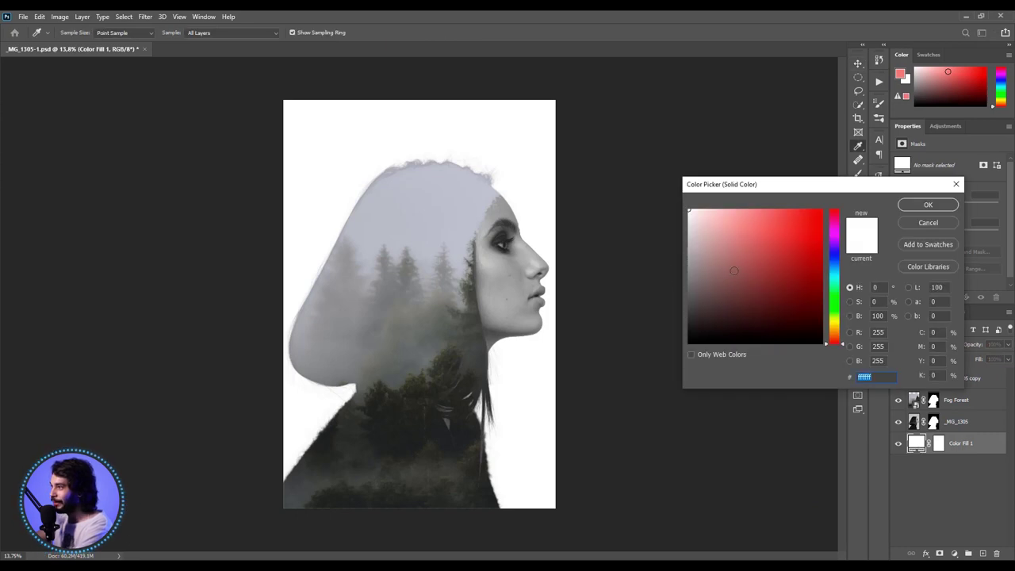
pyautogui.click(420, 184)
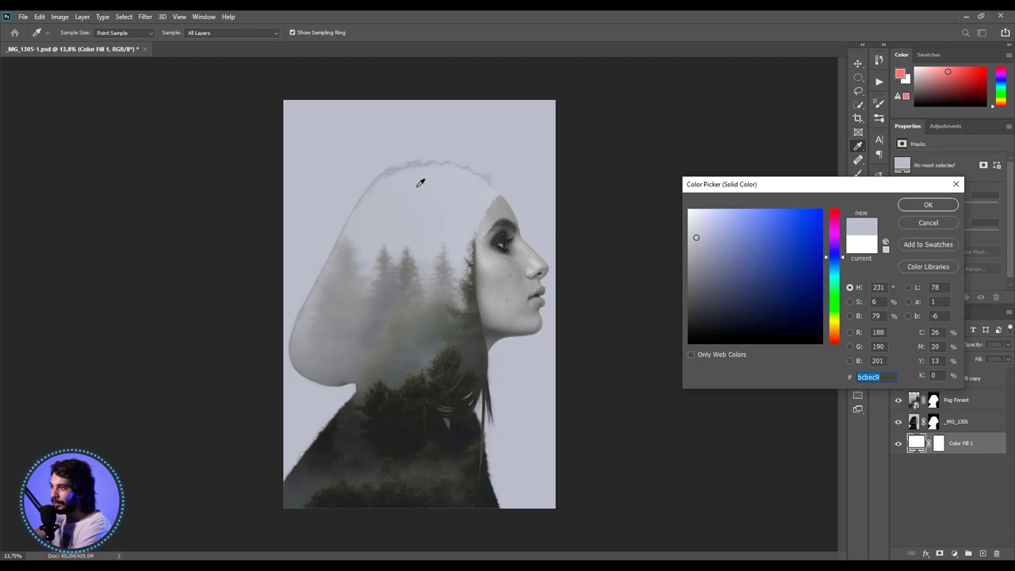
pyautogui.moveTo(421, 183); pyautogui.dragTo(425, 191)
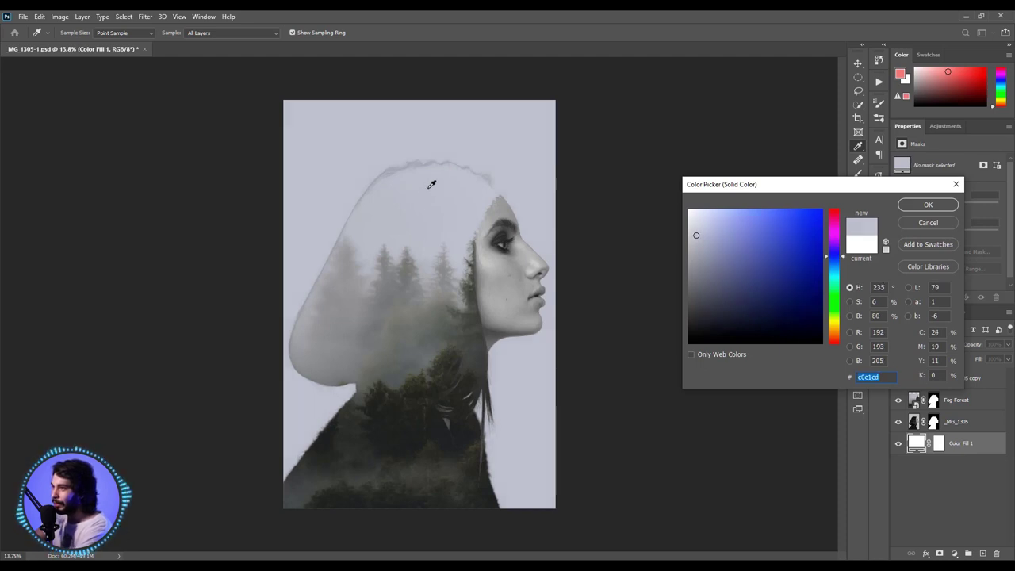
pyautogui.click(432, 184)
pyautogui.click(927, 206)
pyautogui.scroll(-1, 476, 235)
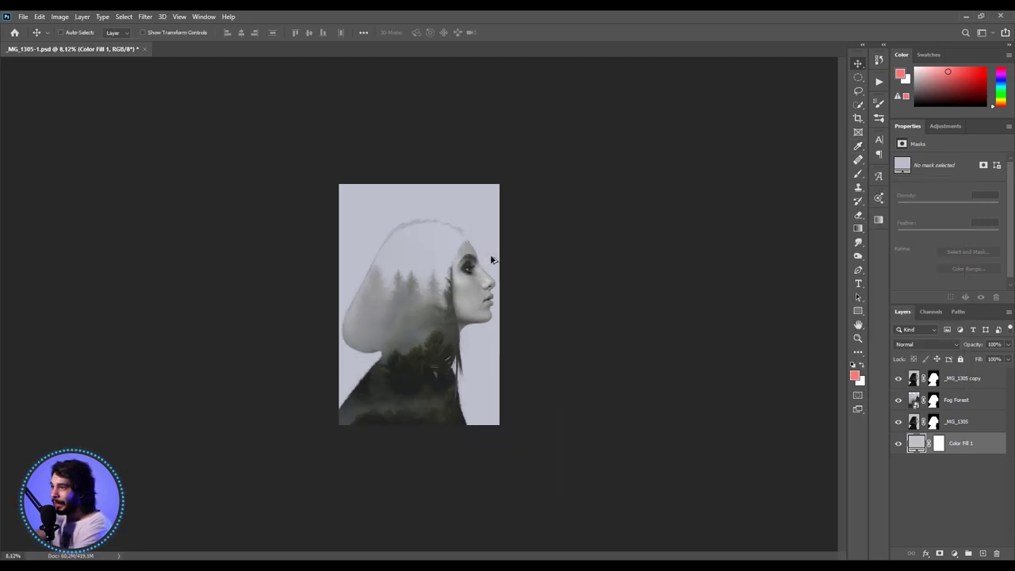
pyautogui.scroll(1, 492, 258)
pyautogui.scroll(1, 489, 258)
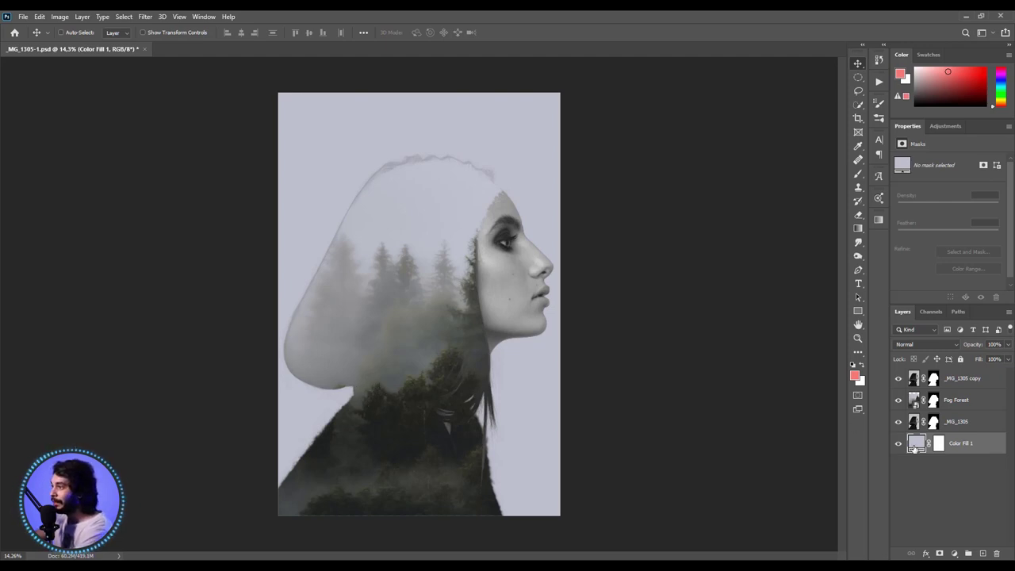
pyautogui.click(935, 424)
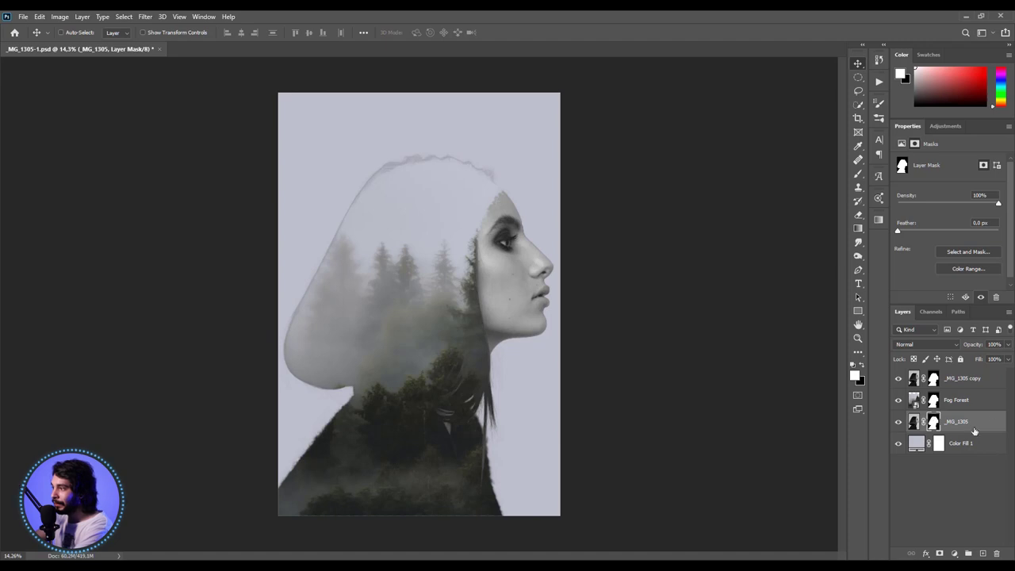
# - Paint black on the _MG_1305 mask to fade the head's top and left edge
pyautogui.click(858, 173)
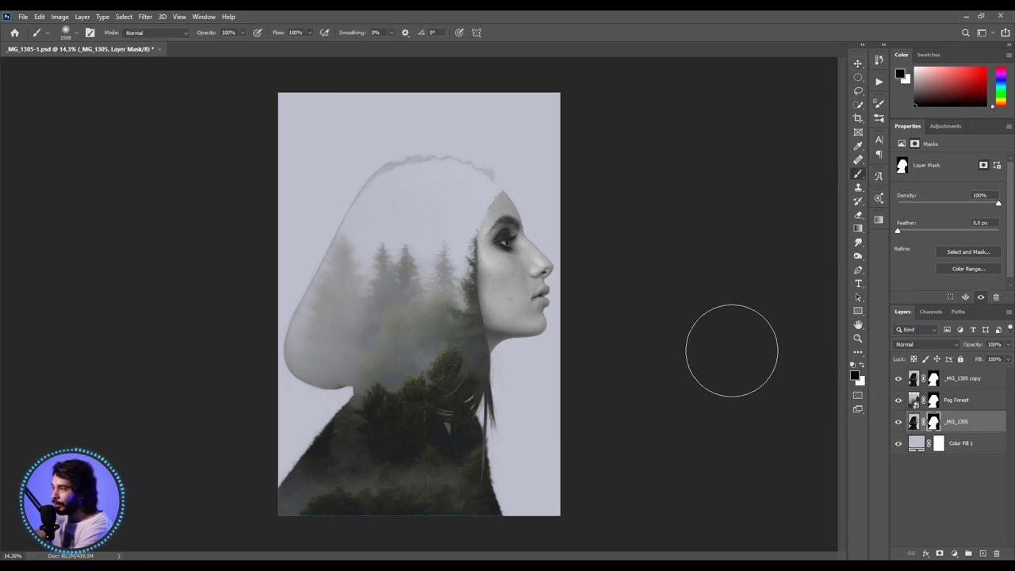
pyautogui.press('x')
pyautogui.press('x')
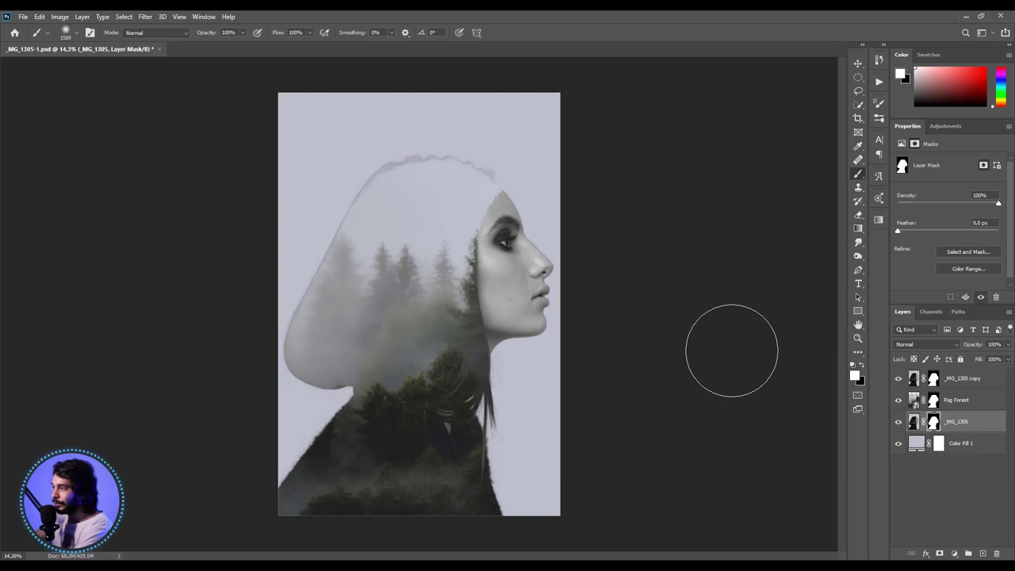
pyautogui.press('x')
pyautogui.press('x')
pyautogui.press('x')
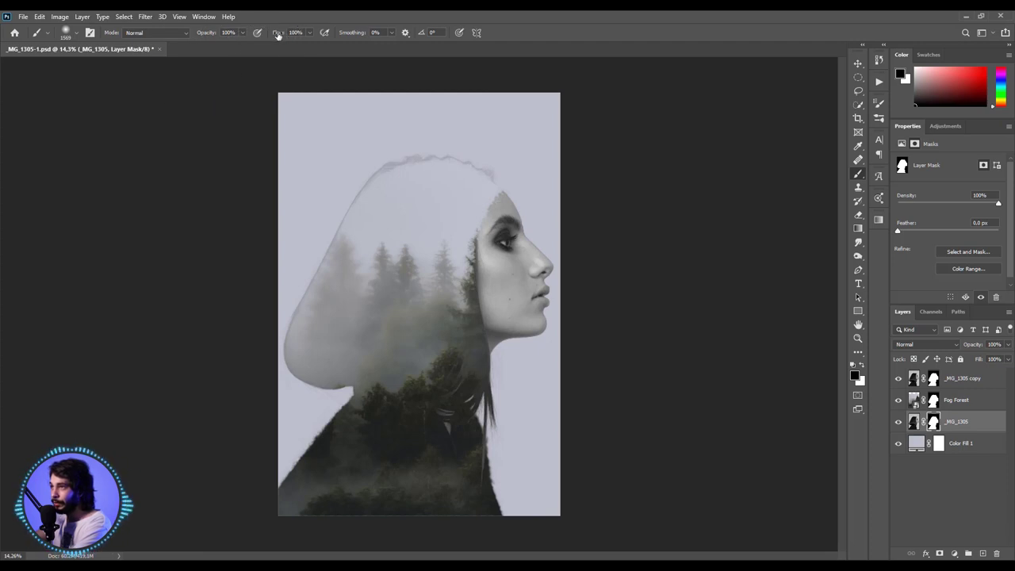
pyautogui.moveTo(465, 147)
pyautogui.mouseDown()
pyautogui.moveTo(317, 186)
pyautogui.moveTo(313, 246)
pyautogui.moveTo(283, 291)
pyautogui.moveTo(335, 380)
pyautogui.moveTo(273, 418)
pyautogui.mouseUp()
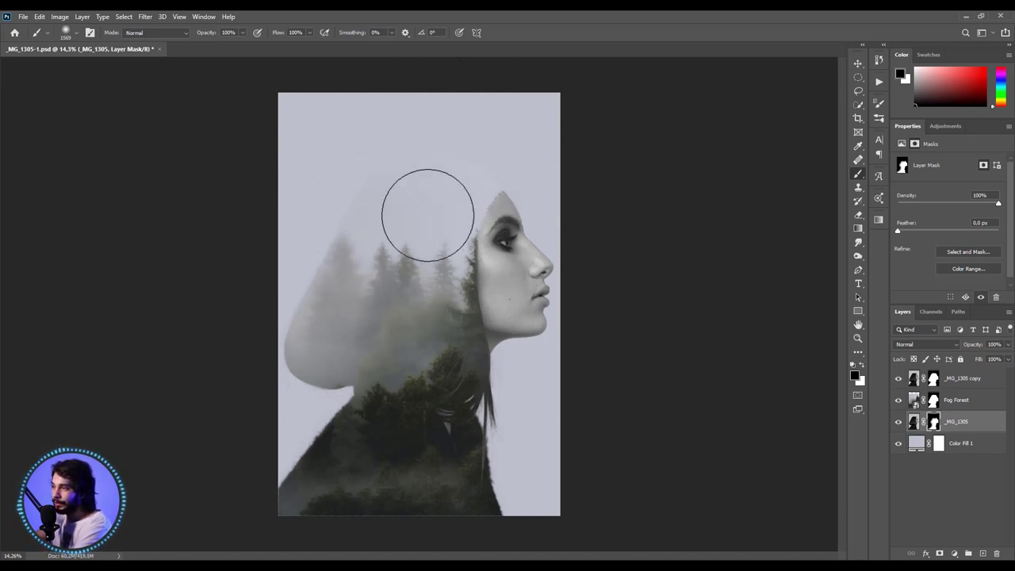
# - Set the brush size to 982 on the Fog Forest mask, then switch to the Move tool
pyautogui.click(934, 402)
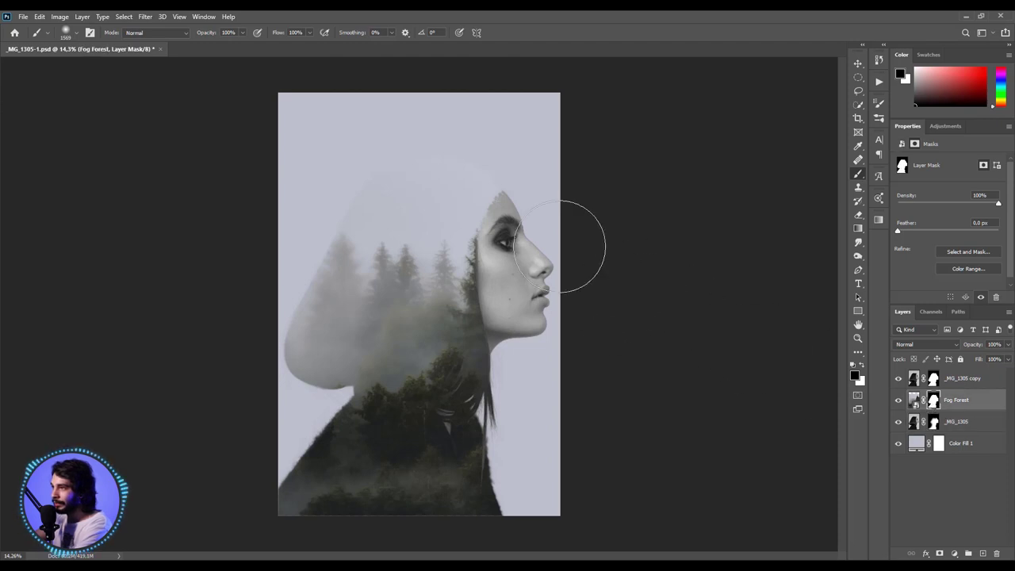
pyautogui.keyDown('alt'); pyautogui.rightClick(476, 151); pyautogui.keyUp('alt')
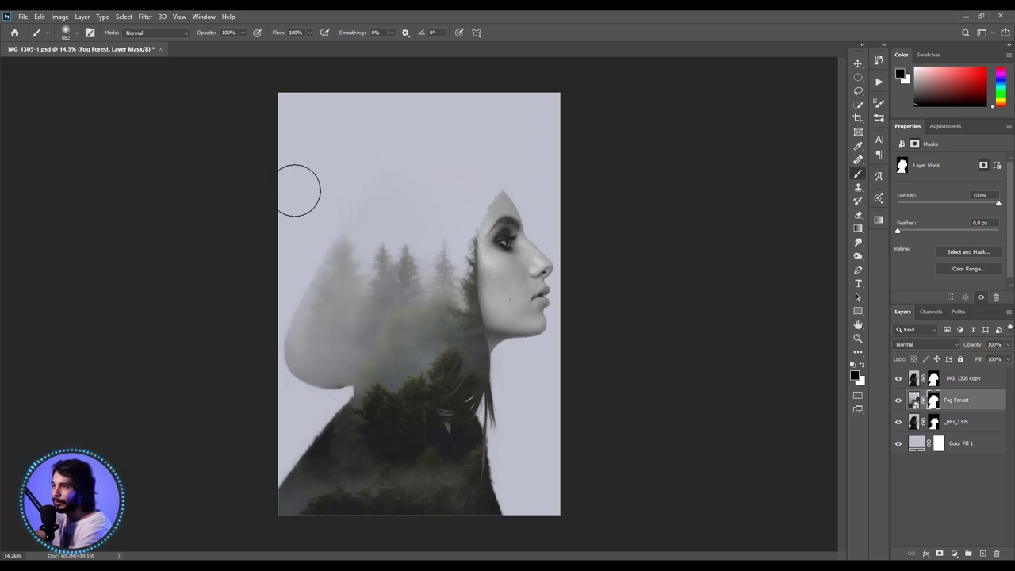
pyautogui.click(964, 411)
pyautogui.scroll(-3, 354, 312)
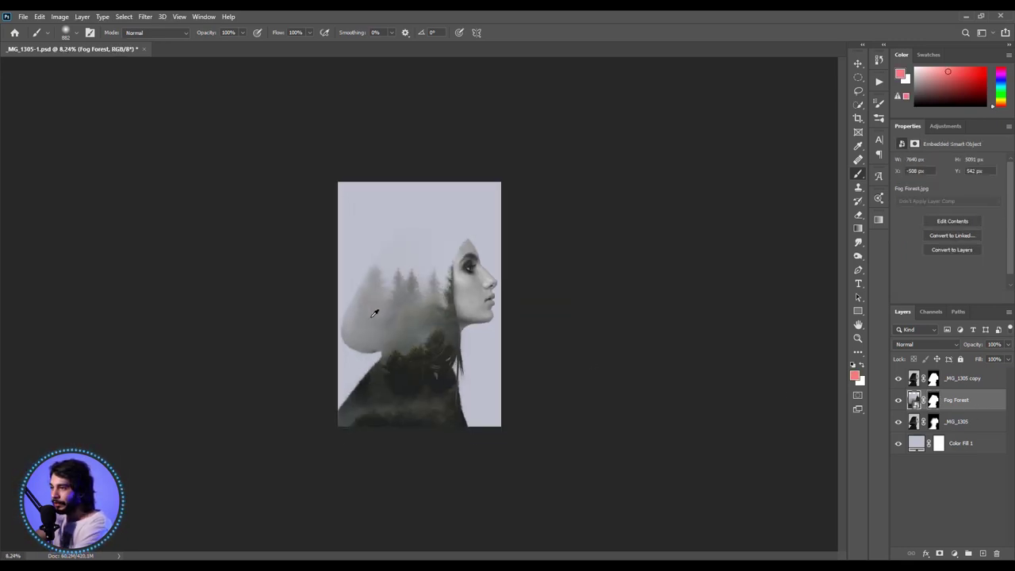
pyautogui.scroll(3, 374, 313)
pyautogui.press('v')
pyautogui.scroll(1, 397, 324)
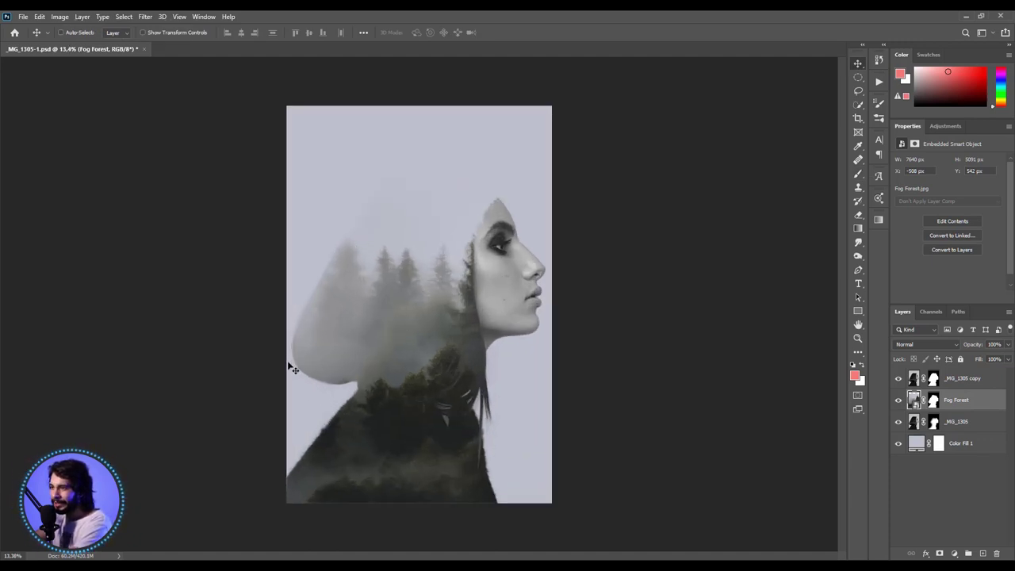
# - Paint white on the Fog Forest mask to reveal misty trees along the head's left edge
pyautogui.click(935, 400)
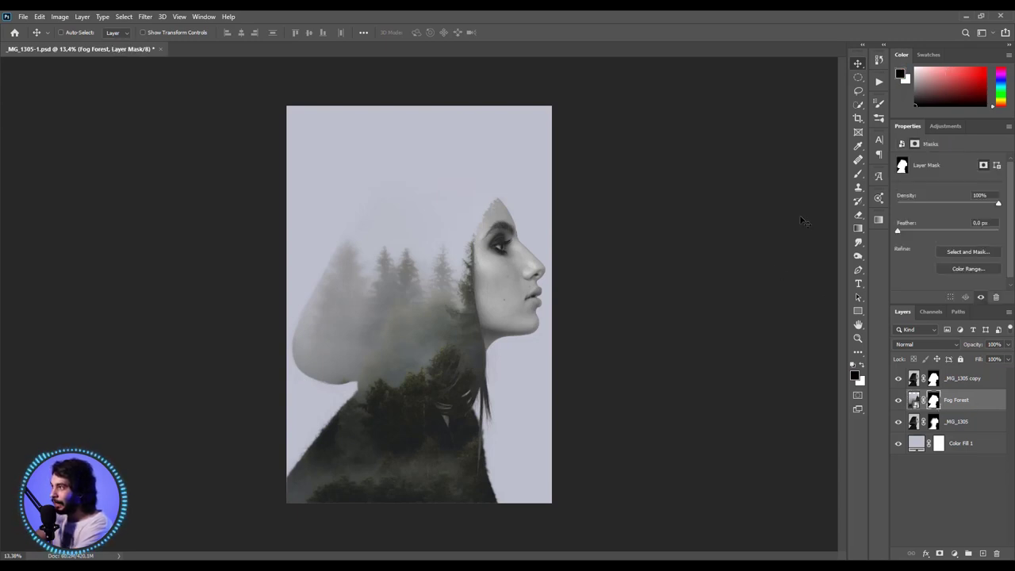
pyautogui.press('b')
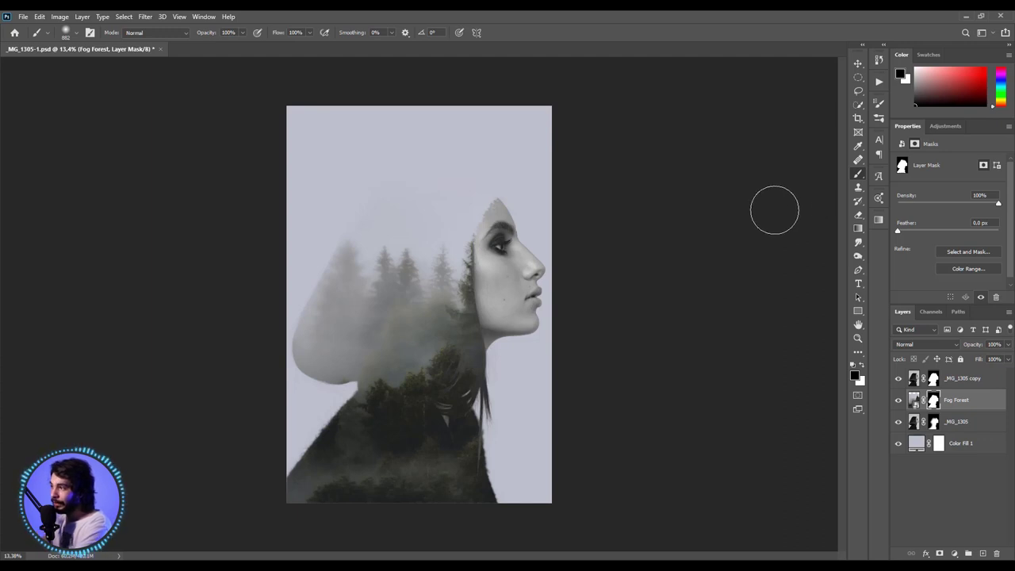
pyautogui.press('x')
pyautogui.press('x')
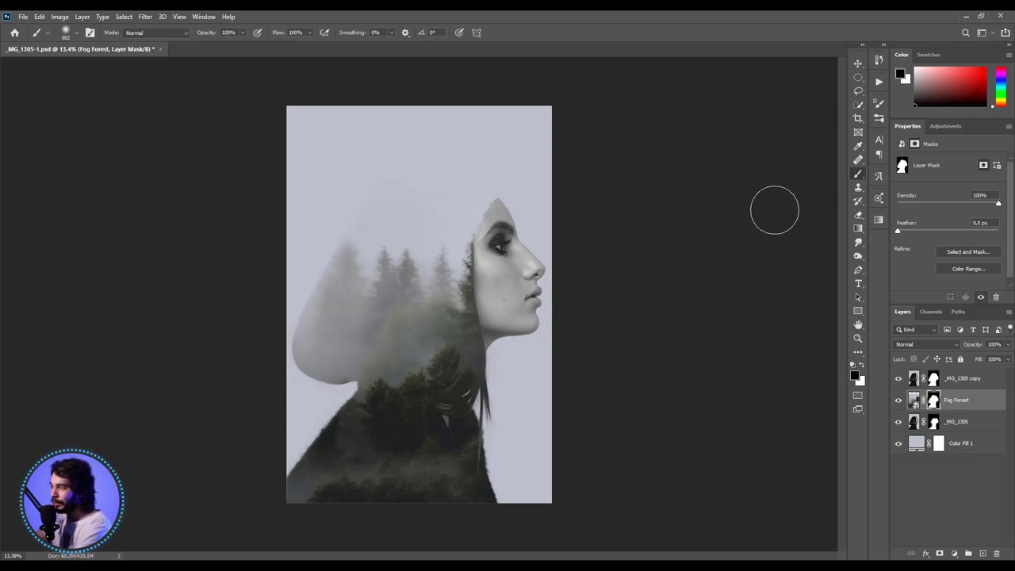
pyautogui.press('x')
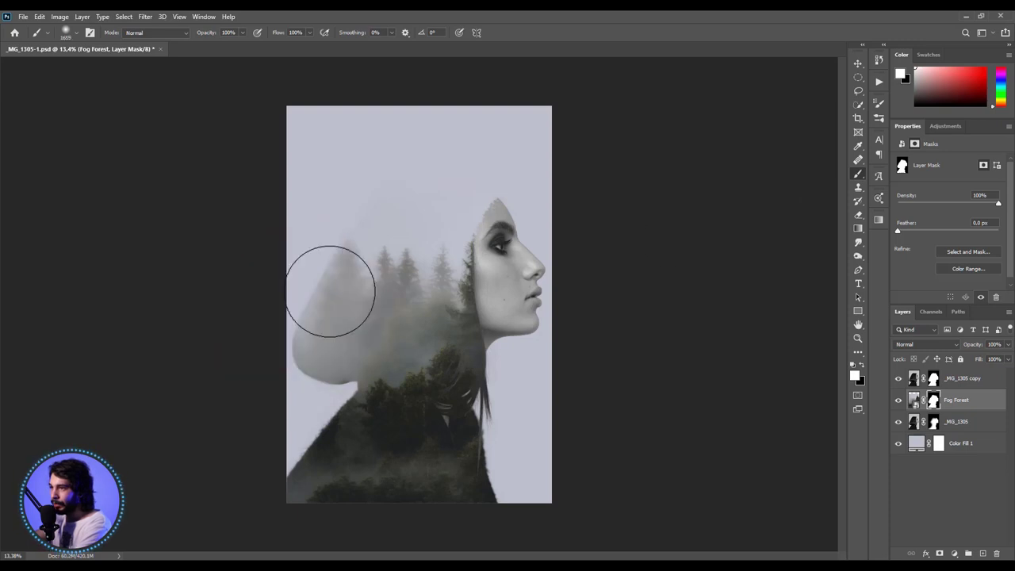
pyautogui.moveTo(331, 288)
pyautogui.mouseDown()
pyautogui.moveTo(324, 238)
pyautogui.moveTo(277, 340)
pyautogui.moveTo(304, 410)
pyautogui.moveTo(300, 464)
pyautogui.mouseUp()
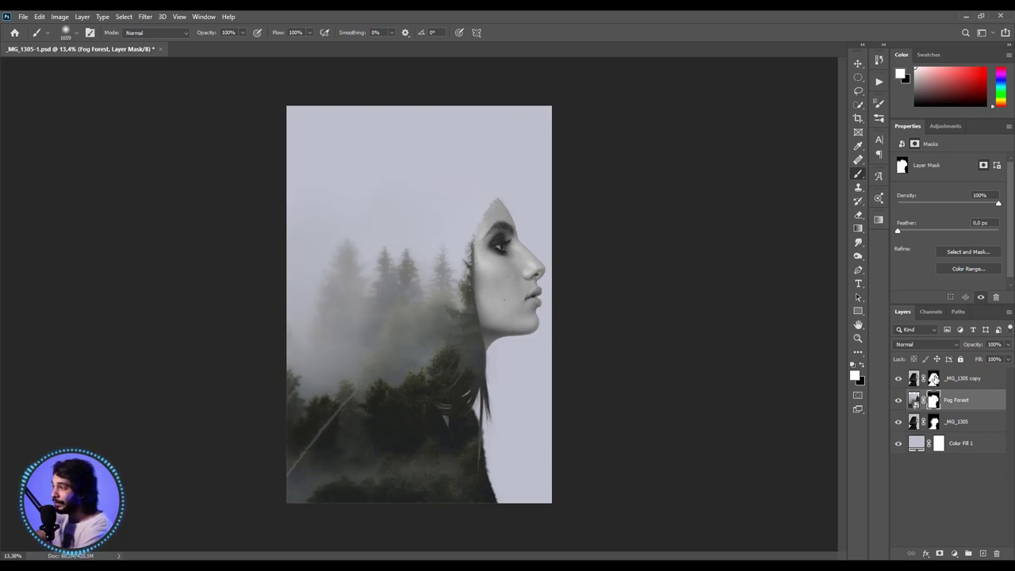
pyautogui.click(935, 378)
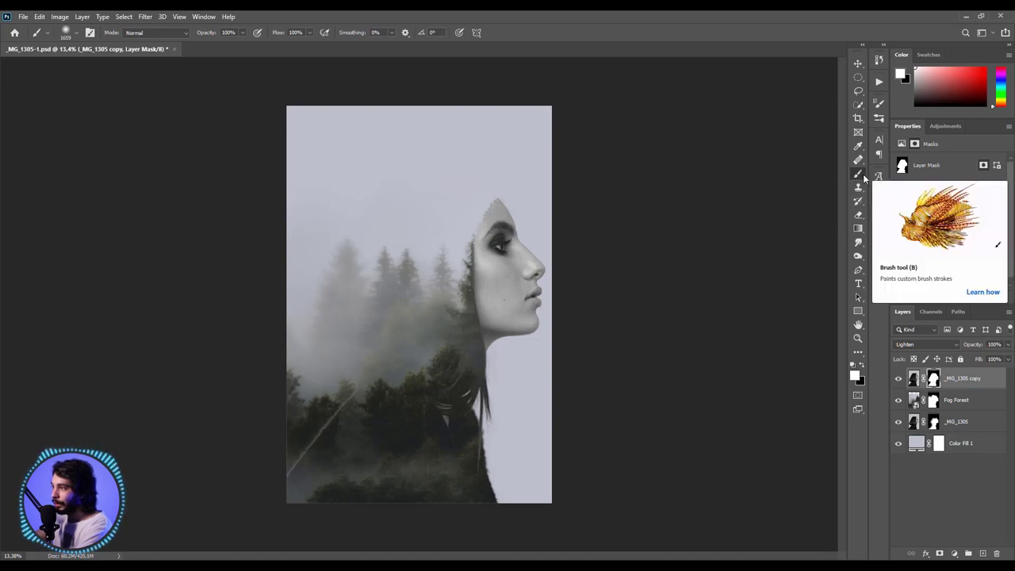
# - Paint out the stray diagonal line in the lower-left forest, then drop the birds image onto the canvas
pyautogui.press('x')
pyautogui.moveTo(327, 422)
pyautogui.mouseDown()
pyautogui.moveTo(326, 409)
pyautogui.moveTo(247, 462)
pyautogui.mouseUp()
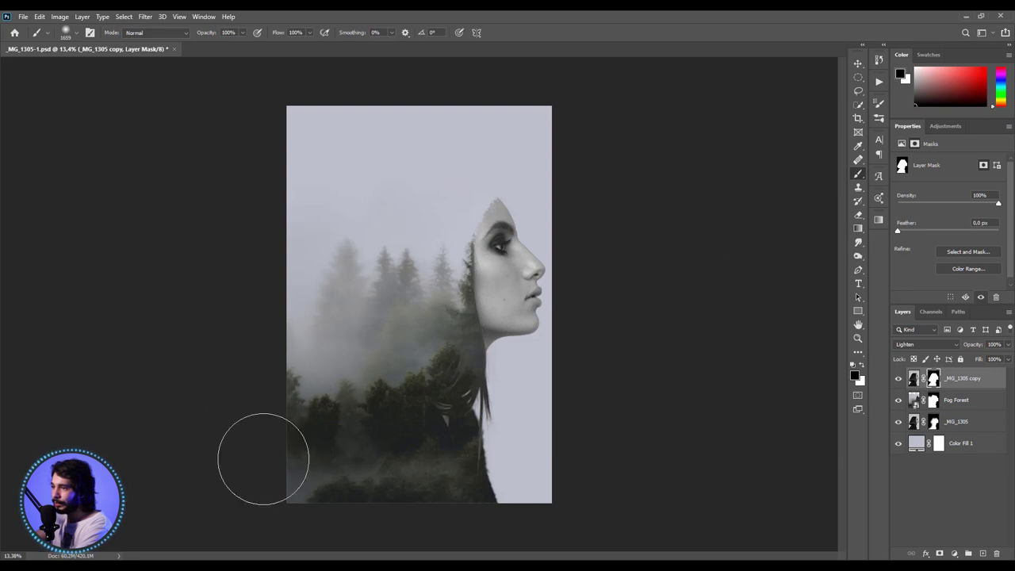
pyautogui.press('v')
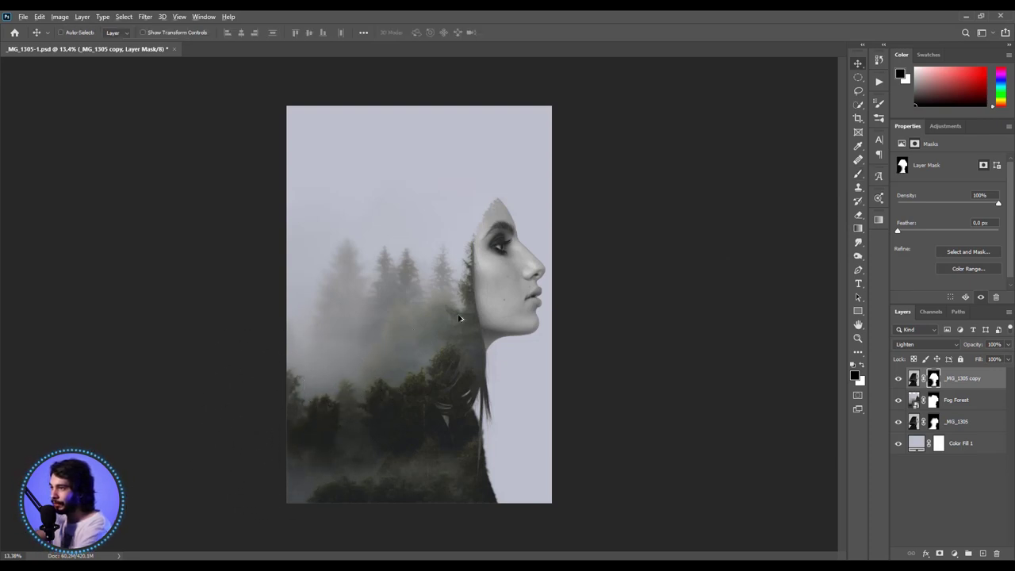
pyautogui.scroll(-2, 452, 324)
pyautogui.scroll(2, 452, 324)
pyautogui.scroll(1, 452, 323)
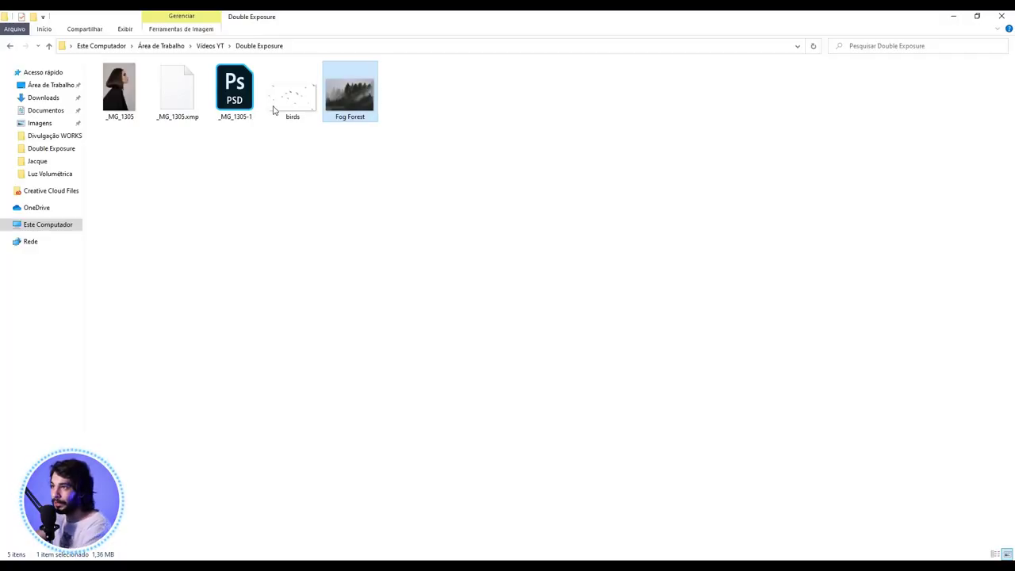
pyautogui.moveTo(279, 98)
pyautogui.mouseDown()
pyautogui.moveTo(170, 559)
pyautogui.moveTo(446, 363)
pyautogui.mouseUp()
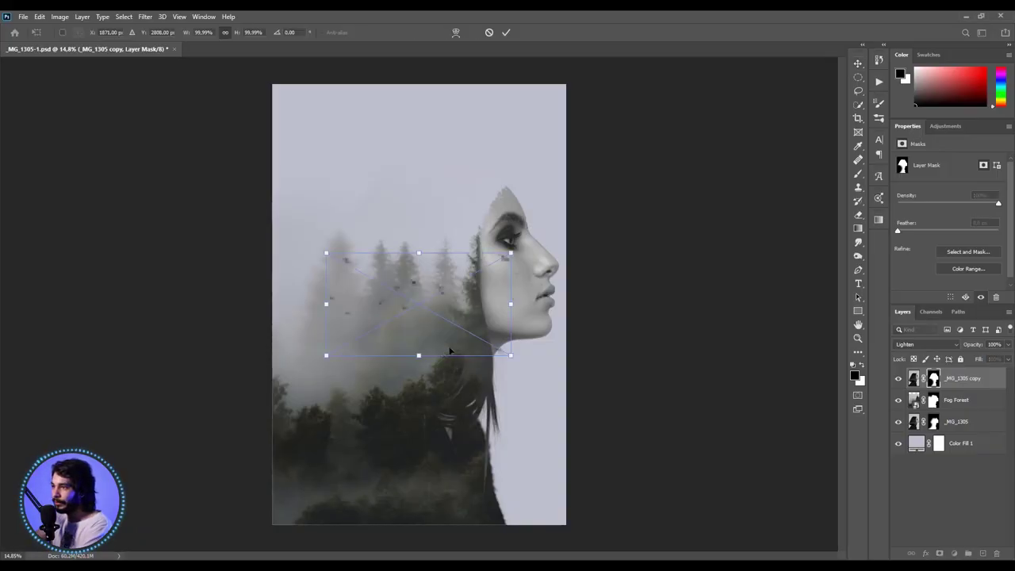
# - Move the birds up and left into the sky beside the face and commit the placement
pyautogui.moveTo(472, 315); pyautogui.dragTo(441, 226)
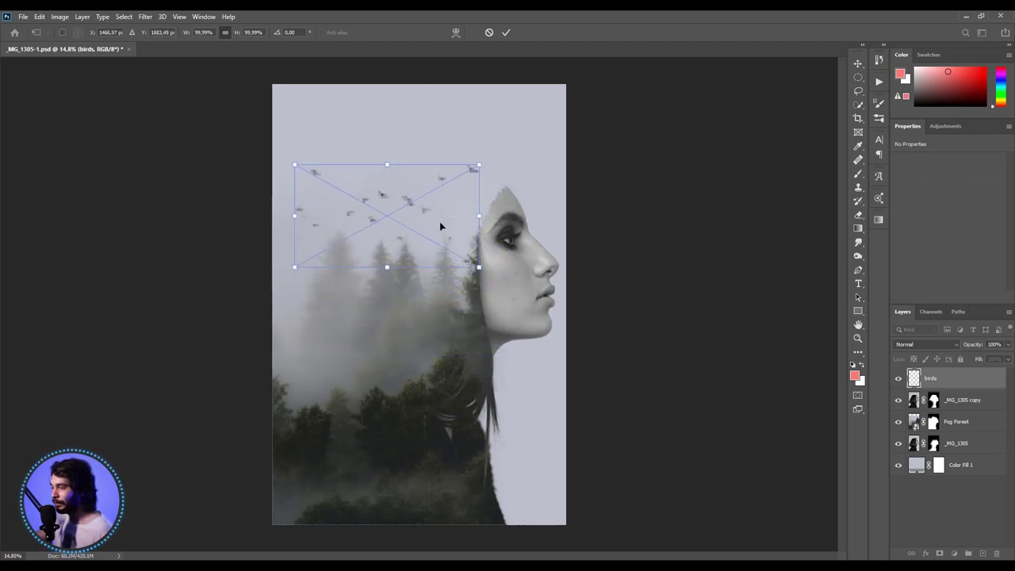
pyautogui.press('Return')
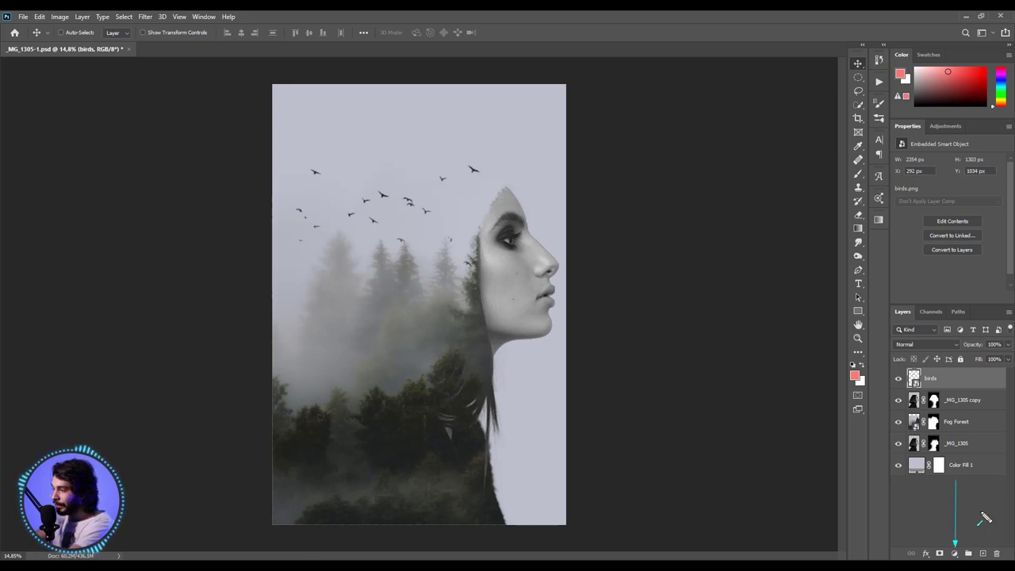
# - Add a Curves 1 adjustment layer and target its layer mask
pyautogui.click(955, 553)
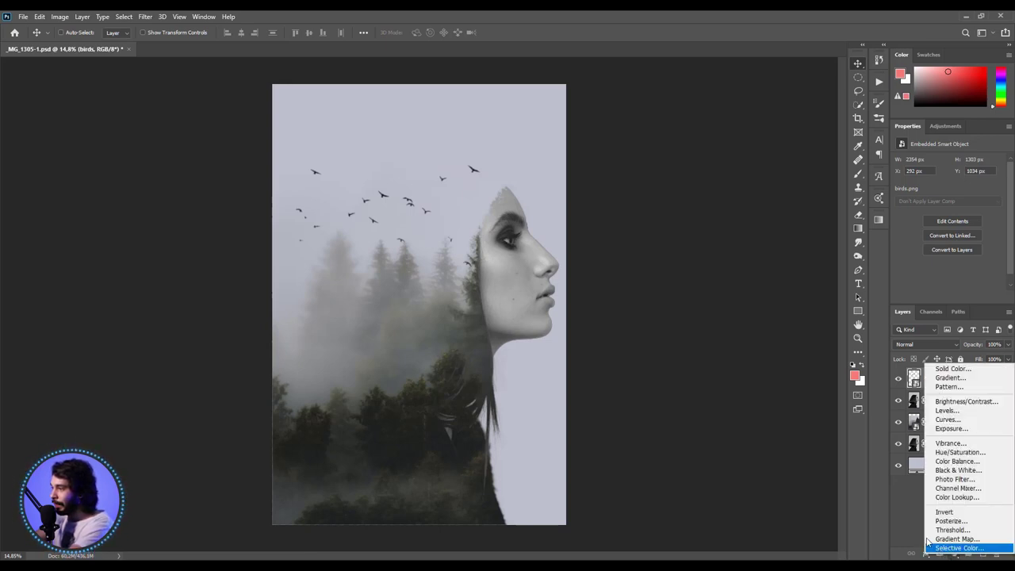
pyautogui.click(945, 419)
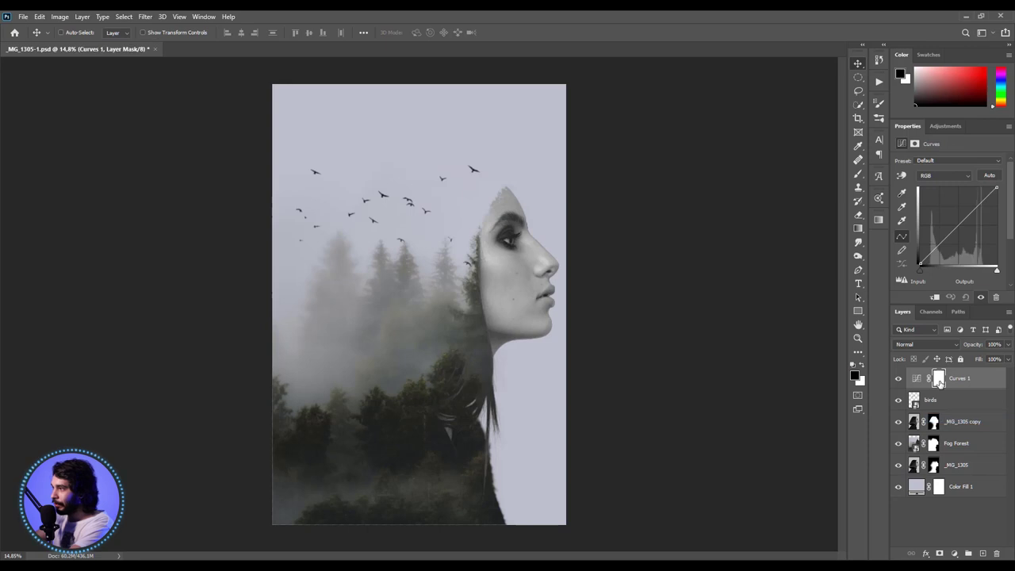
pyautogui.click(938, 380)
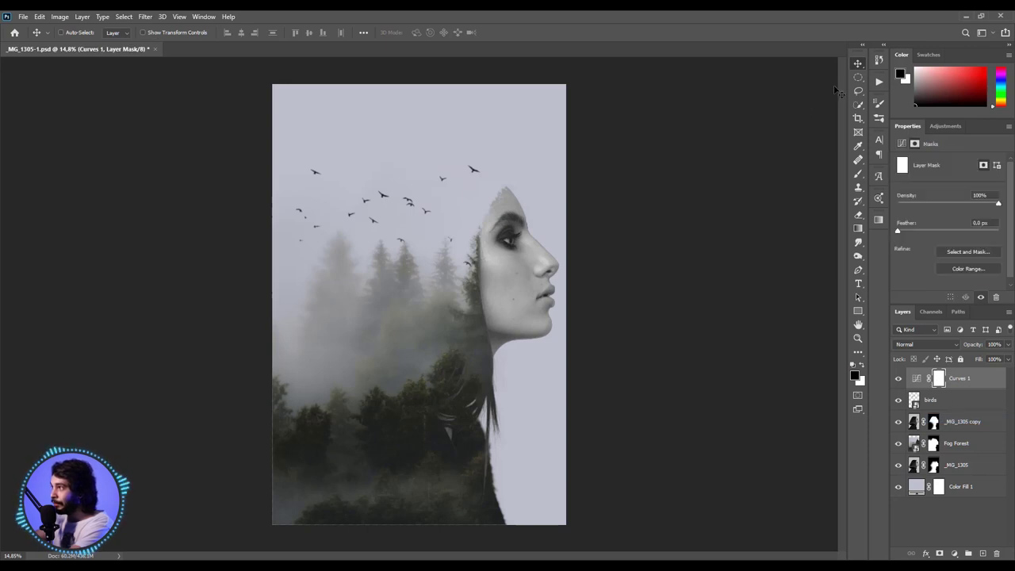
# - Fill a large central elliptical selection with black on the Curves mask, then deselect
pyautogui.click(858, 77)
pyautogui.rightClick(857, 77)
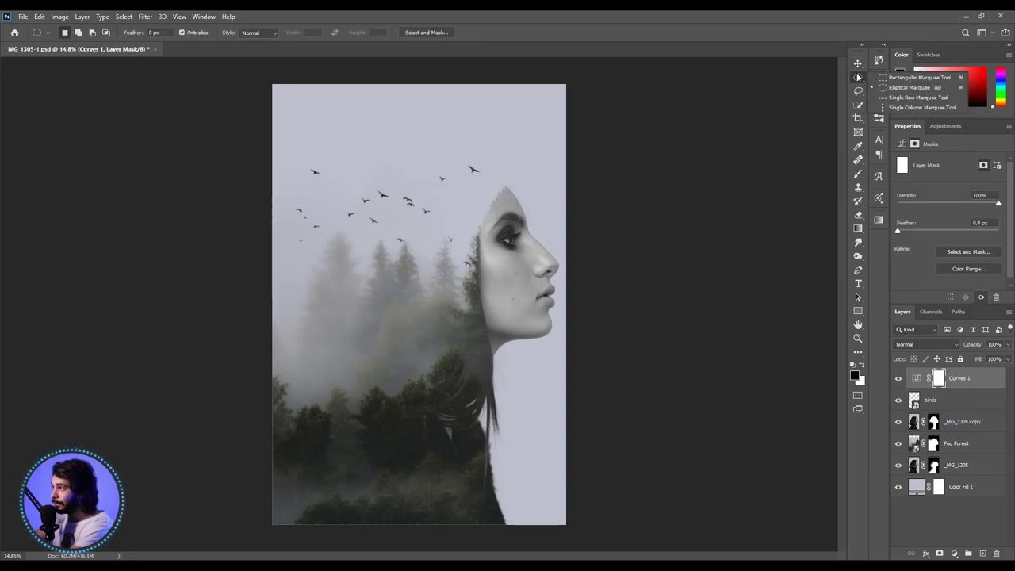
pyautogui.click(914, 88)
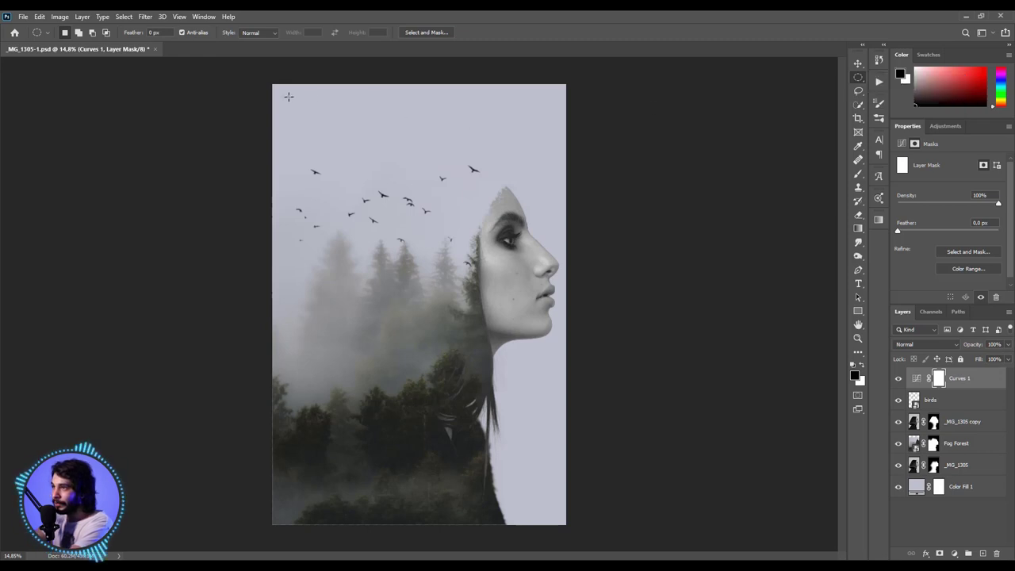
pyautogui.moveTo(287, 90)
pyautogui.mouseDown()
pyautogui.moveTo(515, 502)
pyautogui.moveTo(553, 524)
pyautogui.moveTo(550, 515)
pyautogui.mouseUp()
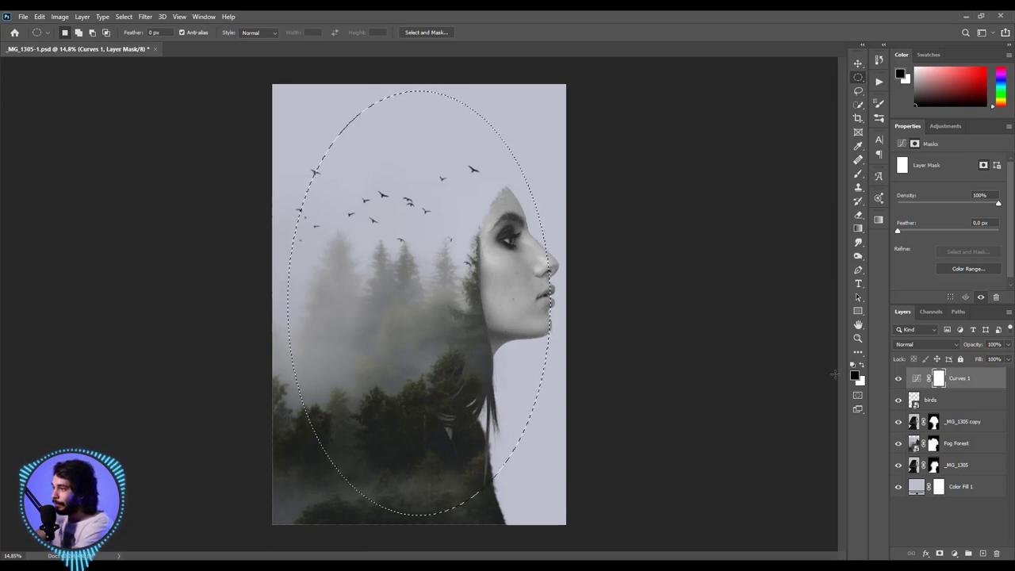
pyautogui.press('x')
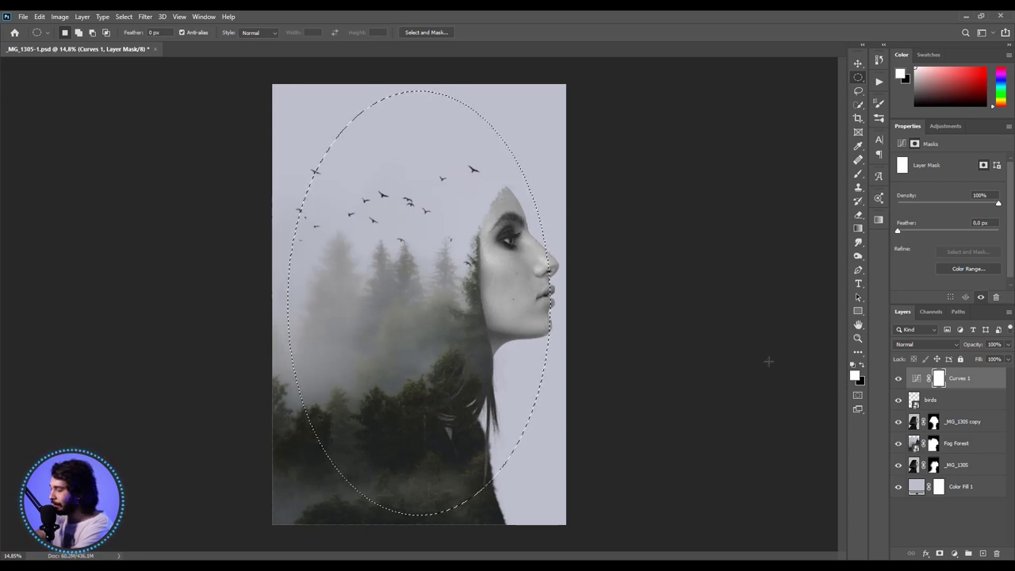
pyautogui.hotkey('ctrl', 'BackSpace')
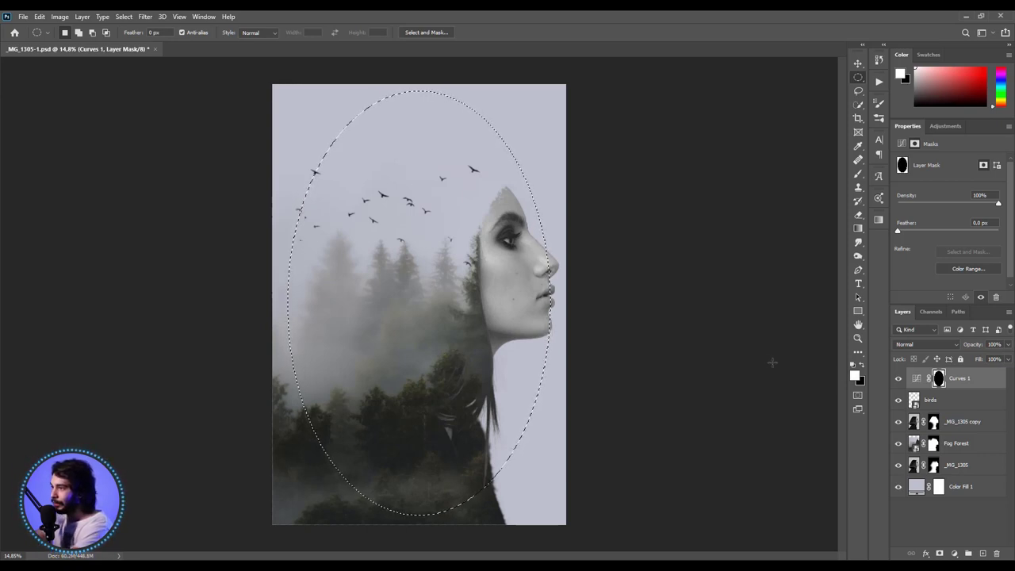
pyautogui.moveTo(725, 373); pyautogui.dragTo(937, 375)
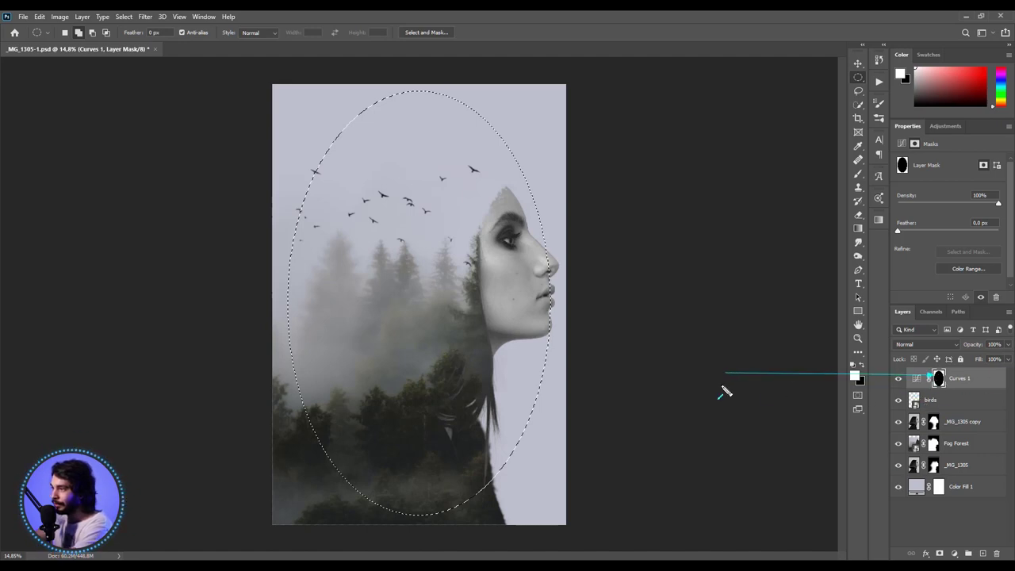
pyautogui.press('Escape')
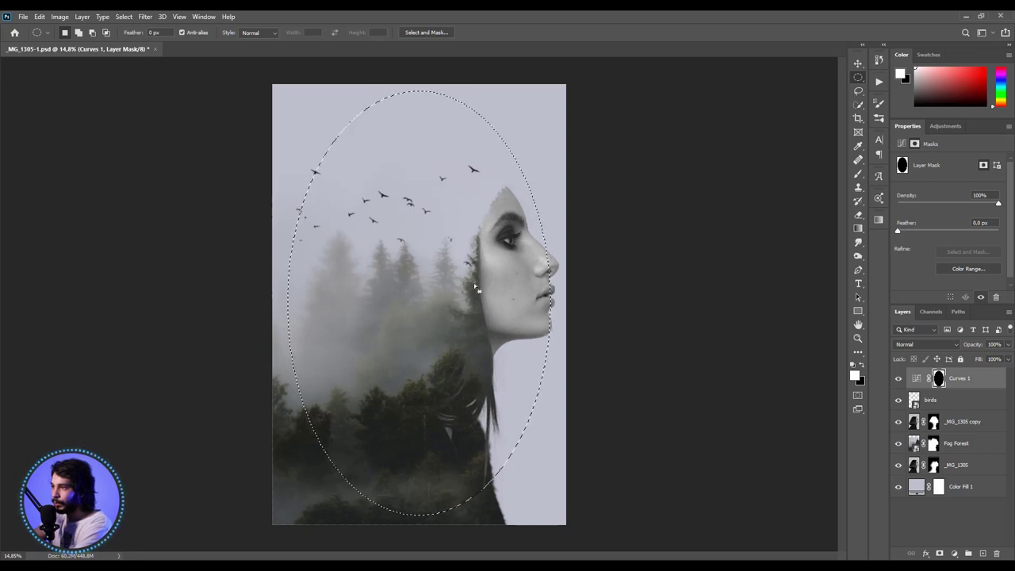
pyautogui.hotkey('ctrl', 'd')
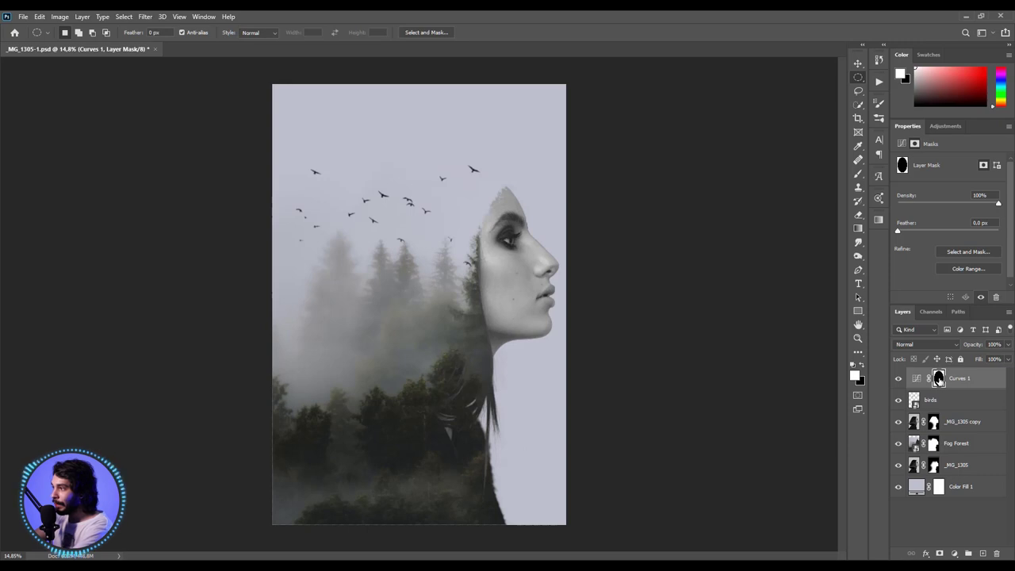
# - Feather the Curves 1 mask by 488.1 px and preview the mask alone before returning to the composite
pyautogui.moveTo(734, 390); pyautogui.dragTo(897, 133)
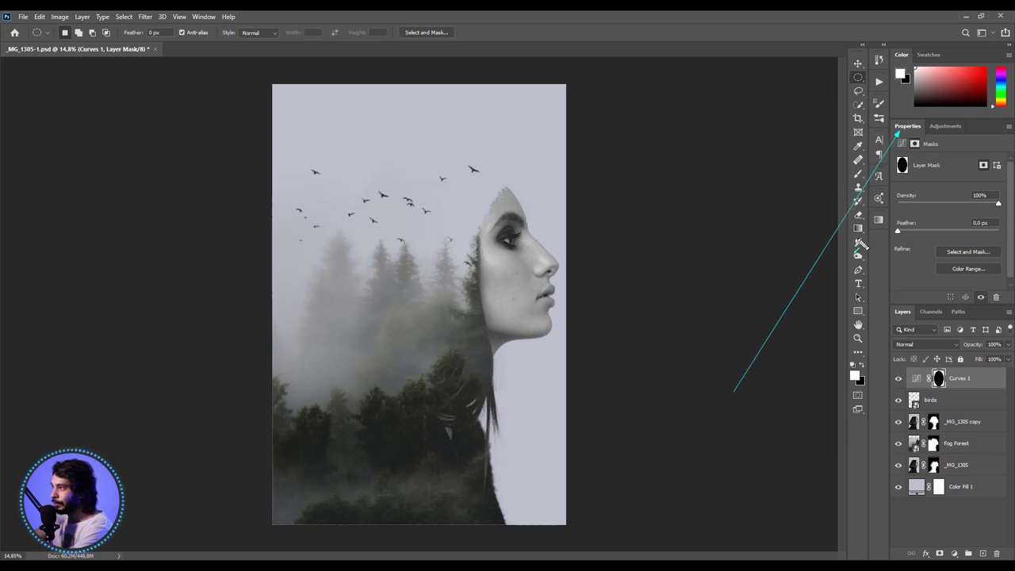
pyautogui.moveTo(807, 357); pyautogui.dragTo(892, 242)
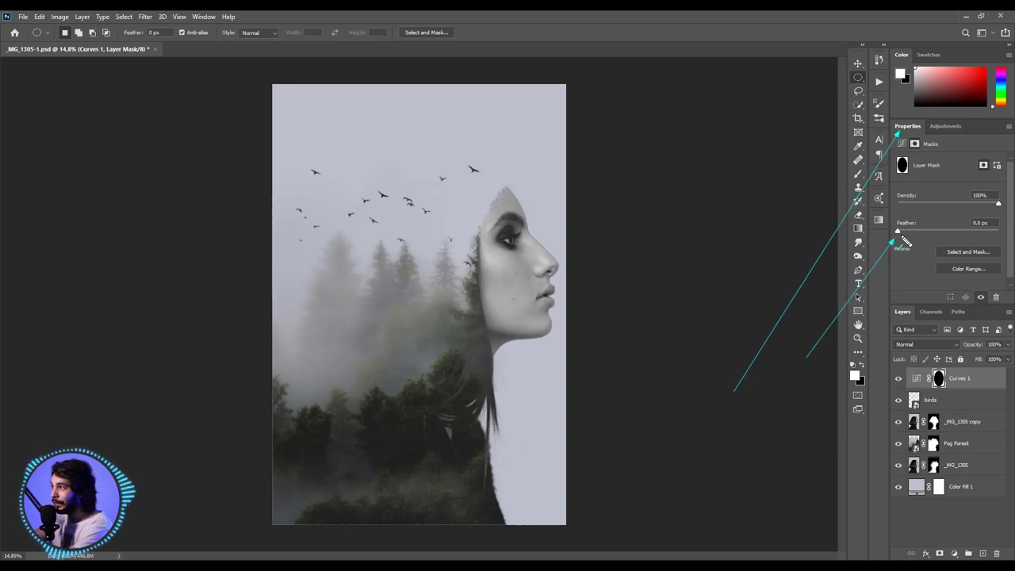
pyautogui.moveTo(899, 231); pyautogui.dragTo(990, 245)
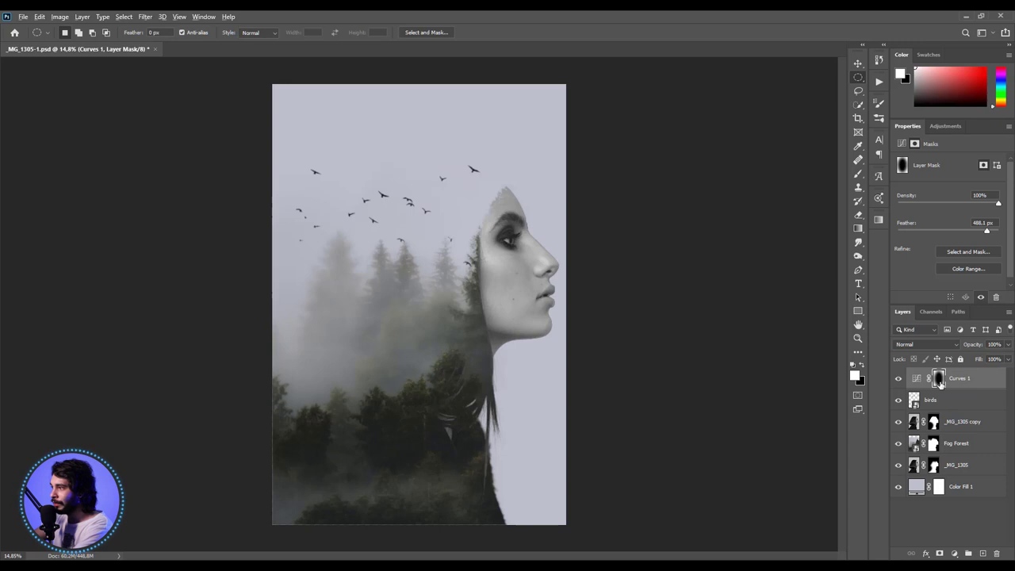
pyautogui.keyDown('alt'); pyautogui.click(940, 381); pyautogui.keyUp('alt')
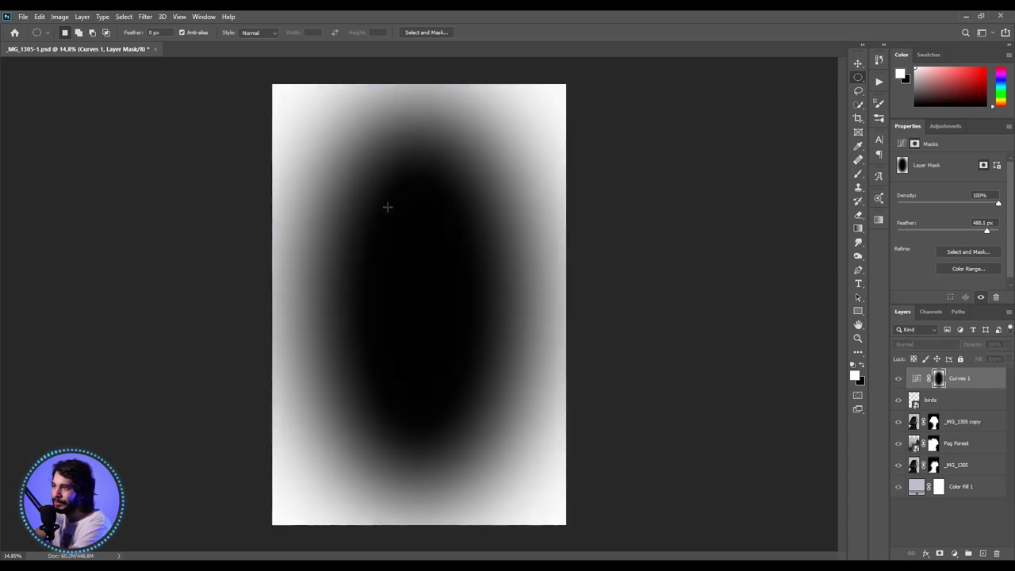
pyautogui.click(858, 64)
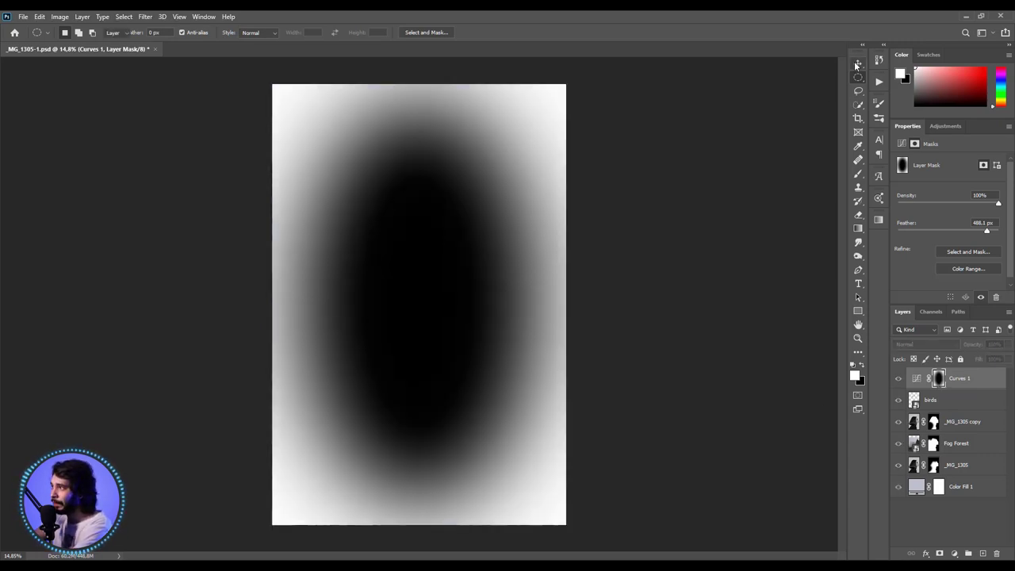
pyautogui.click(990, 383)
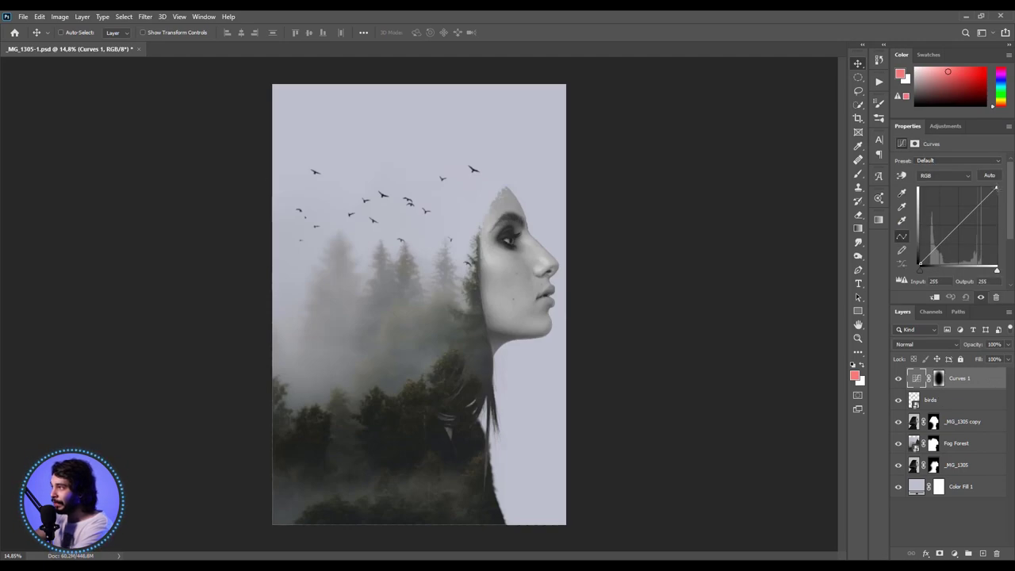
# - Drag the Curves top-right point down to output 80 to darken the edges
pyautogui.moveTo(997, 191)
pyautogui.mouseDown()
pyautogui.moveTo(997, 232)
pyautogui.moveTo(1010, 238)
pyautogui.mouseUp()
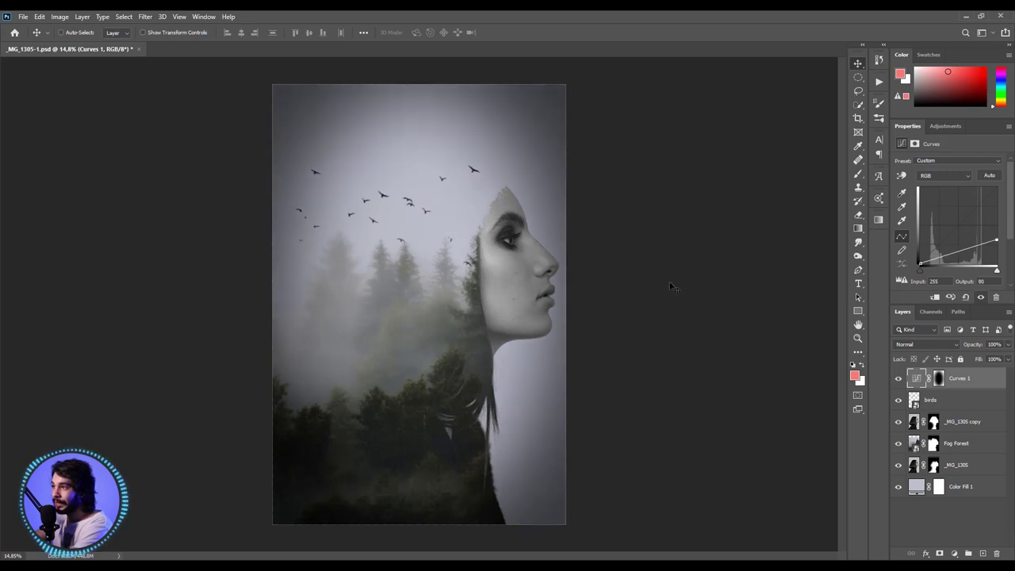